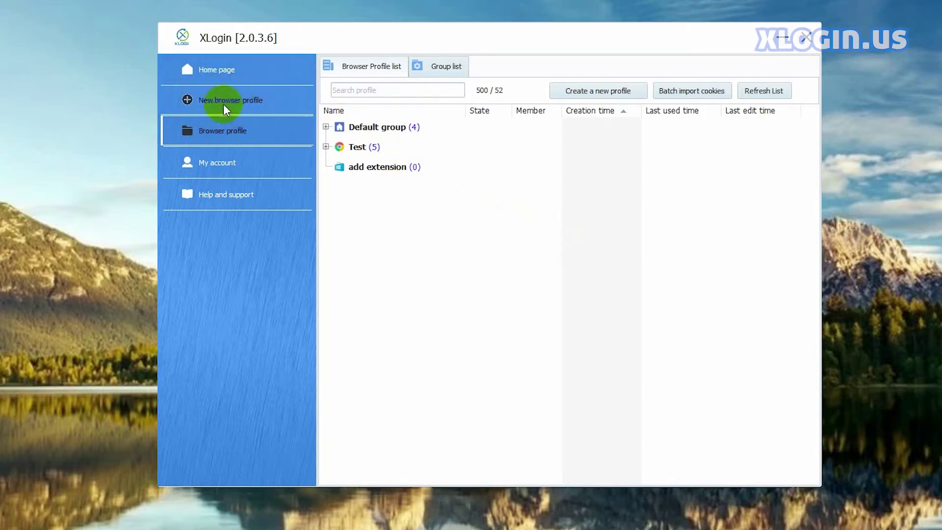
Step: Start a new profile named 'single extension' with a generated Chrome user agent
left_click(612, 93)
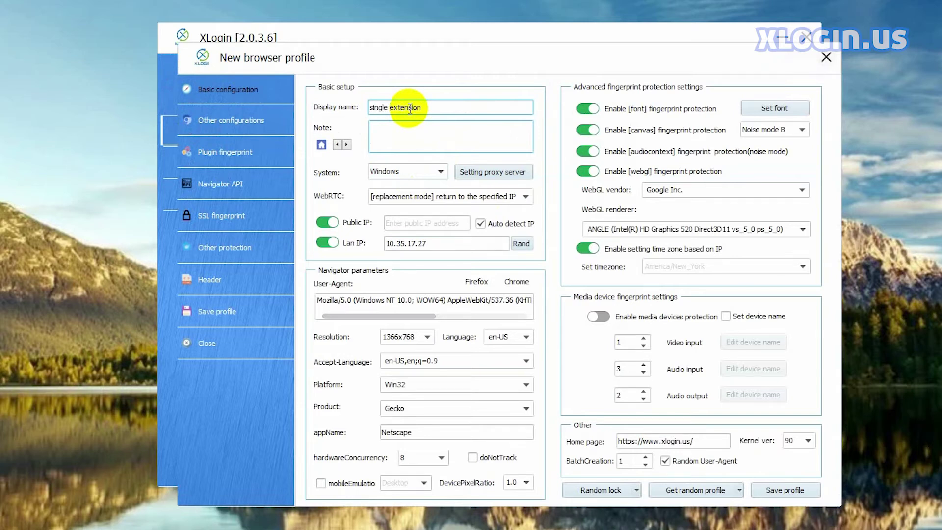
left_click(368, 299)
left_click(517, 281)
left_click_drag(431, 315, 521, 316)
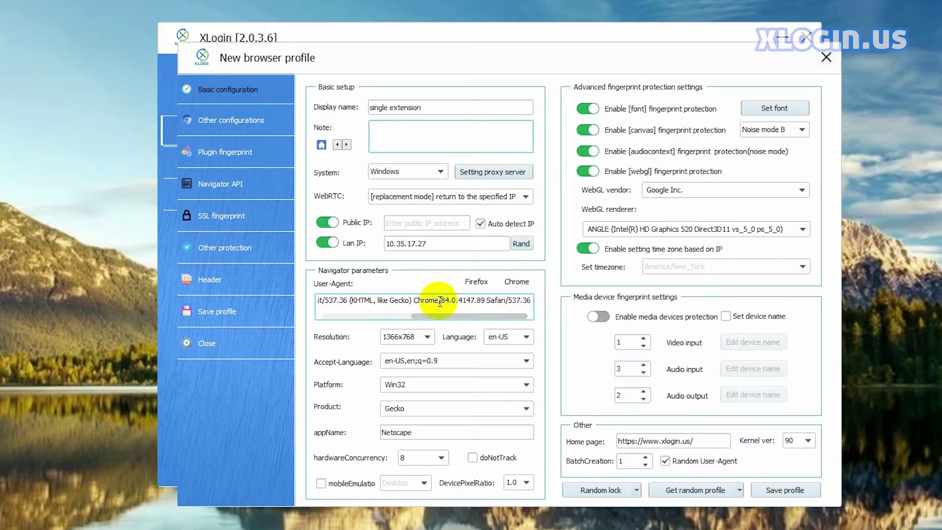
left_click(196, 122)
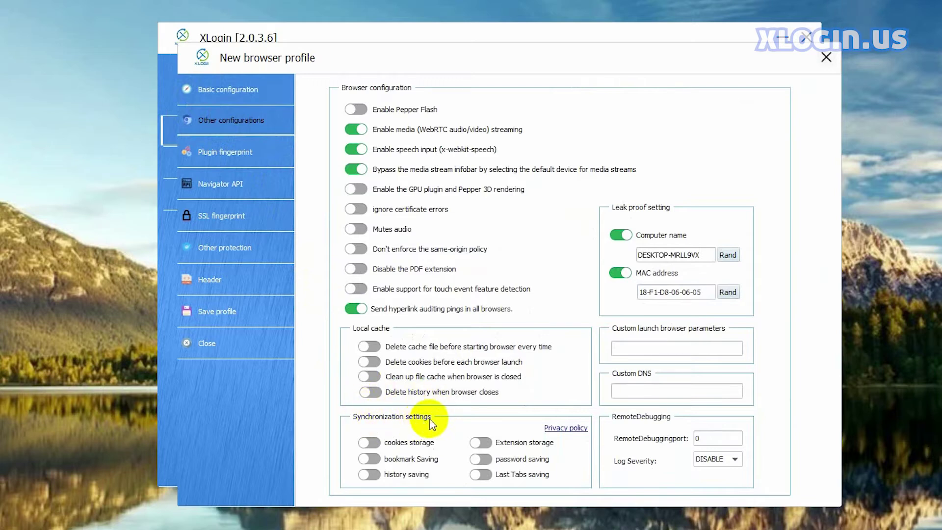
Step: Turn on all six sync options: extension storage, cookies, bookmarks, history, passwords and last tabs
left_click(503, 443)
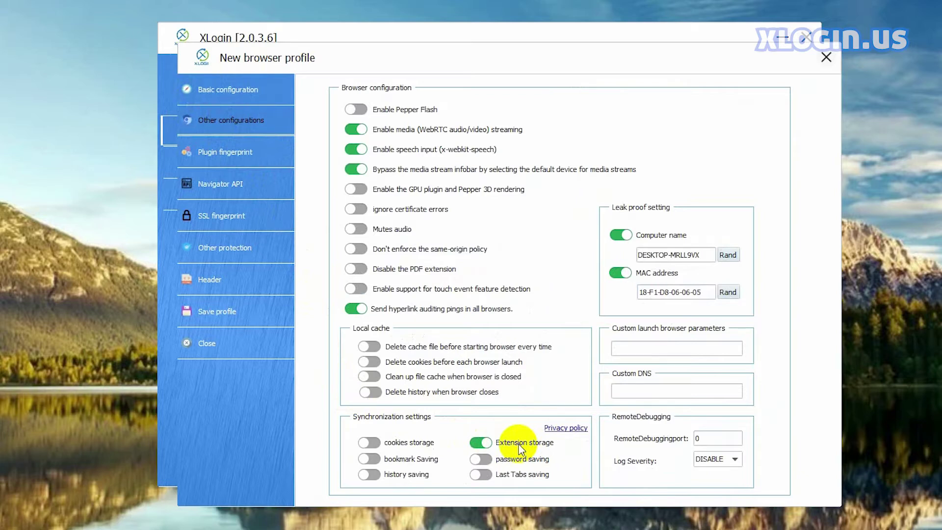
left_click(369, 442)
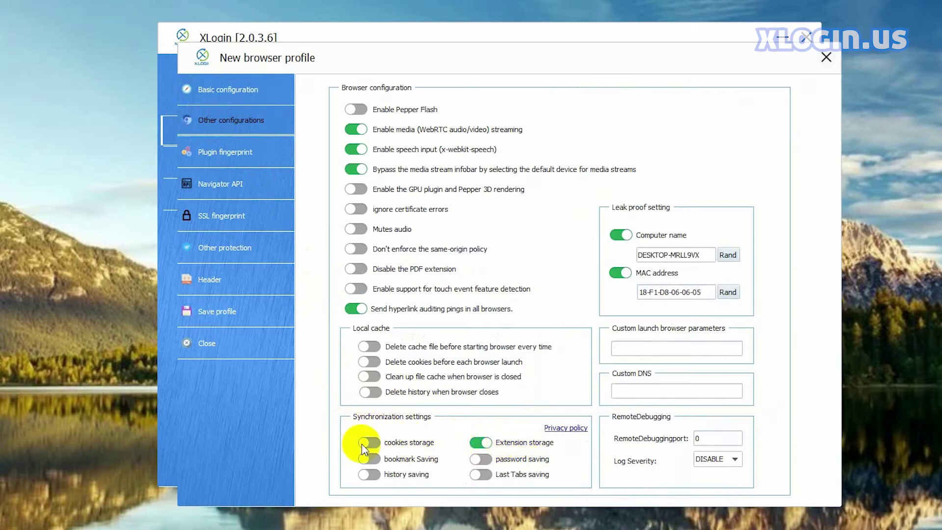
left_click(369, 459)
left_click(369, 474)
left_click(480, 459)
left_click(480, 474)
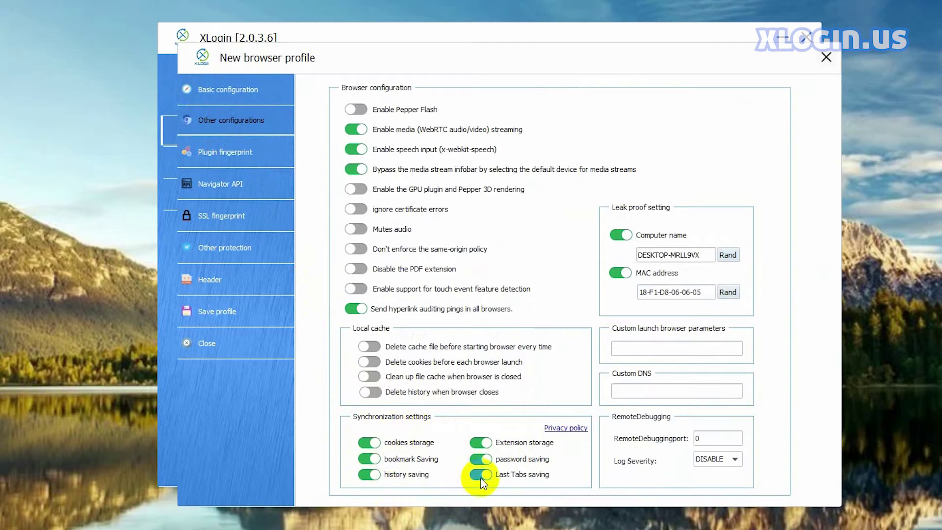
Step: Save the profile, confirm the notice, and expand the add extension group
left_click(218, 308)
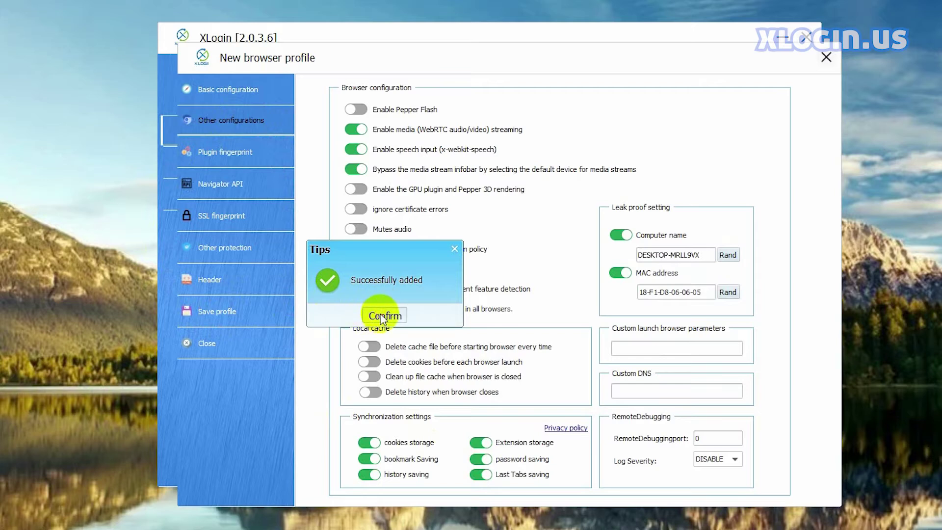
left_click(378, 315)
left_click(325, 167)
Step: Launch the single extension profile's browser from its right-click menu
left_click(389, 188)
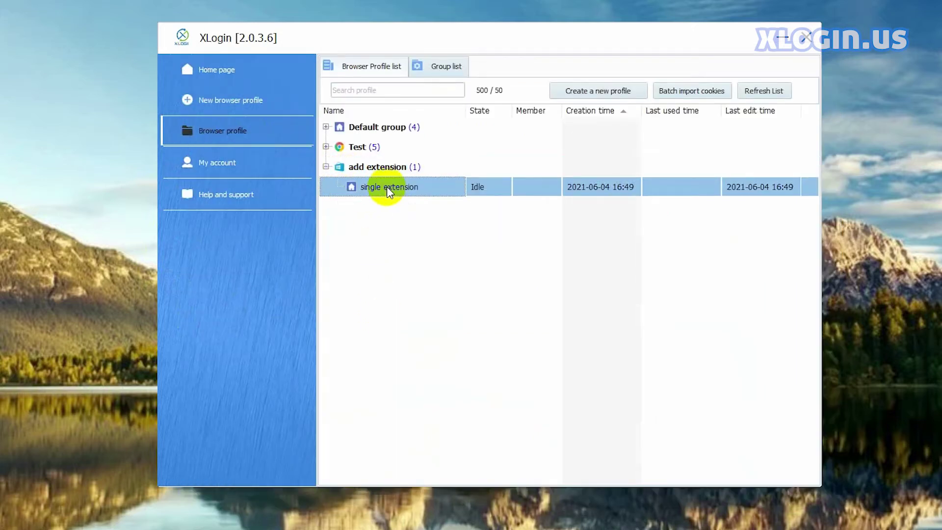
right_click(388, 189)
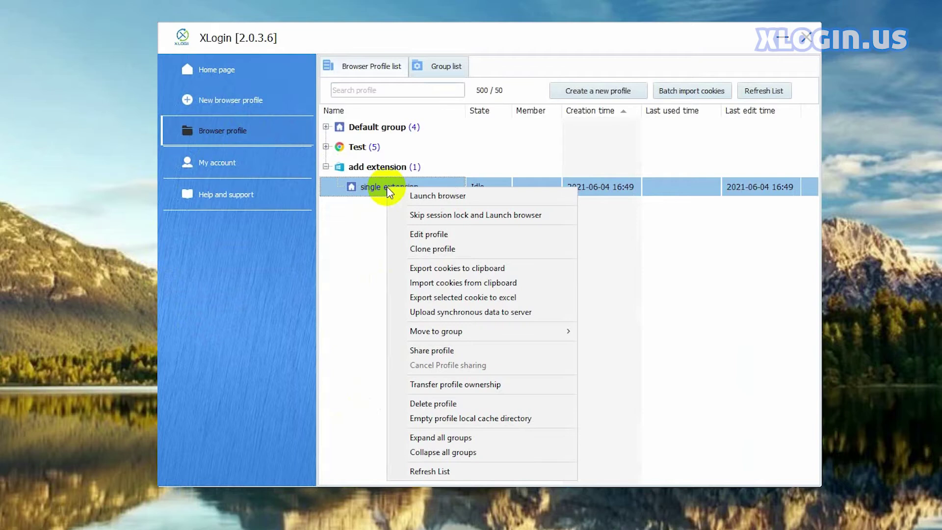
left_click(442, 201)
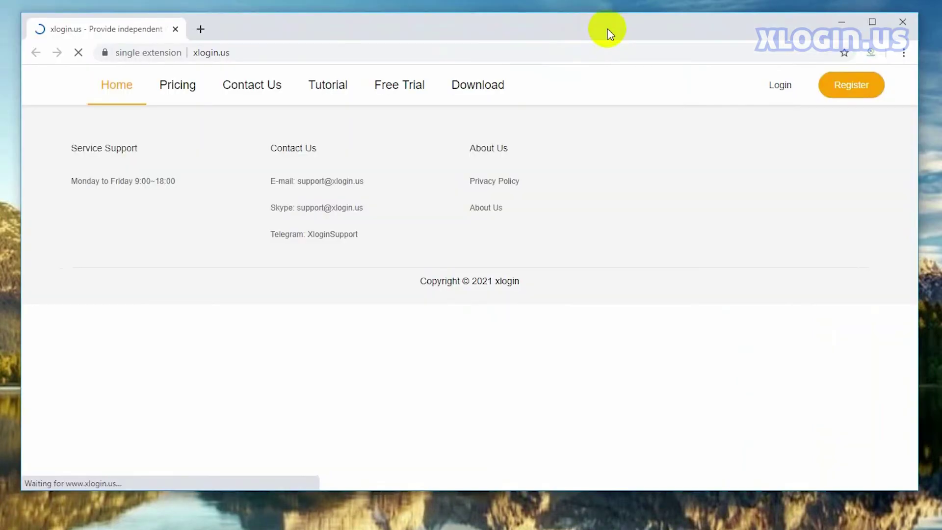
left_click(260, 49)
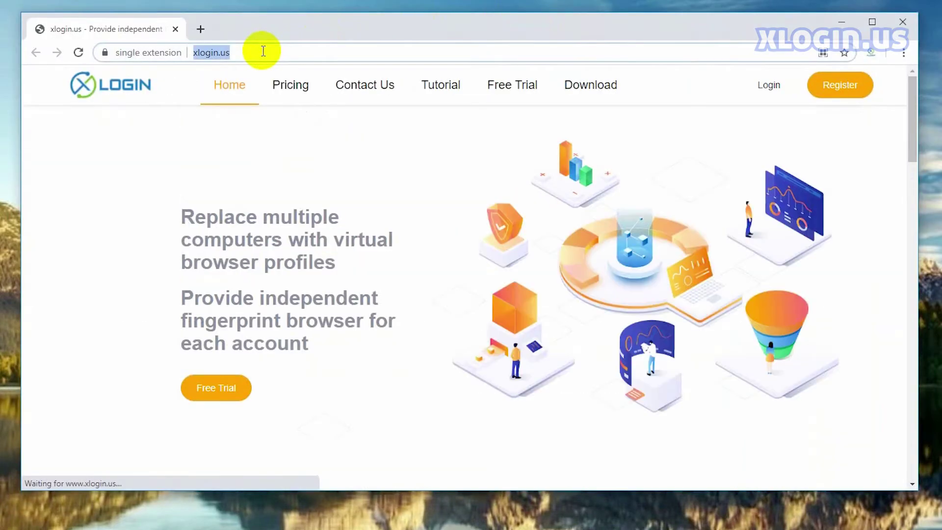
Step: Search the web for 'chrome web store' and open the Chrome Web Store
type("chrome")
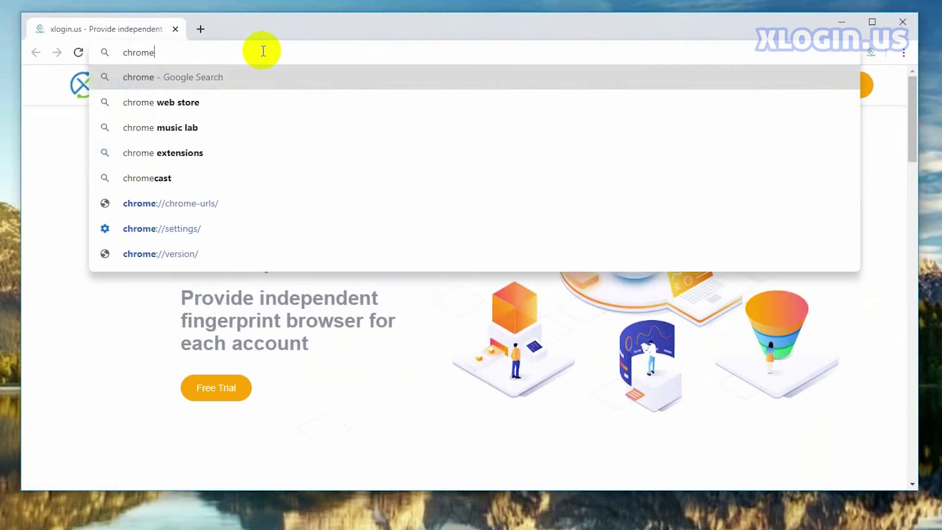
type(" web store")
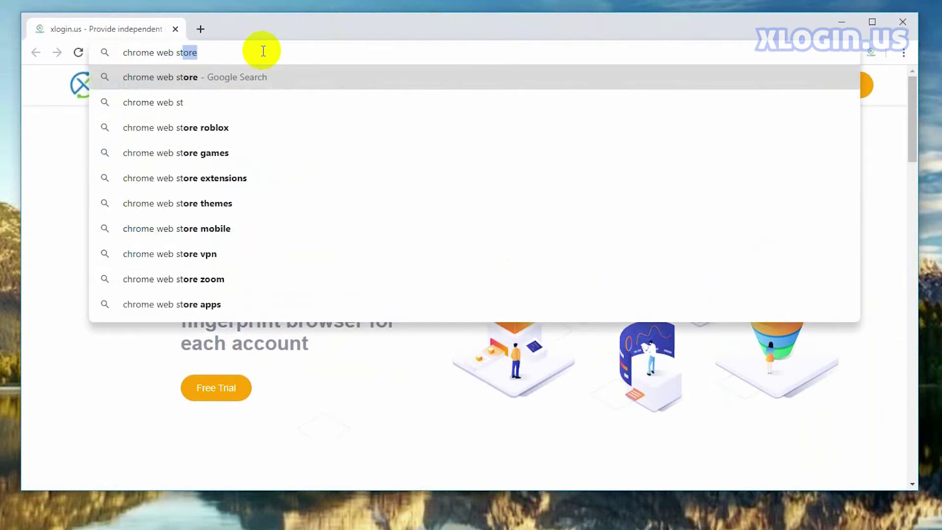
key("Return")
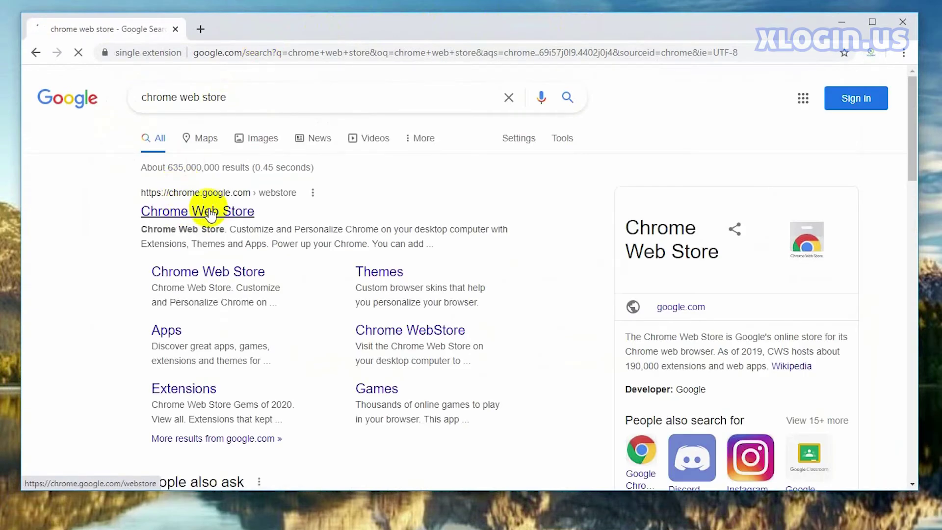
left_click(211, 215)
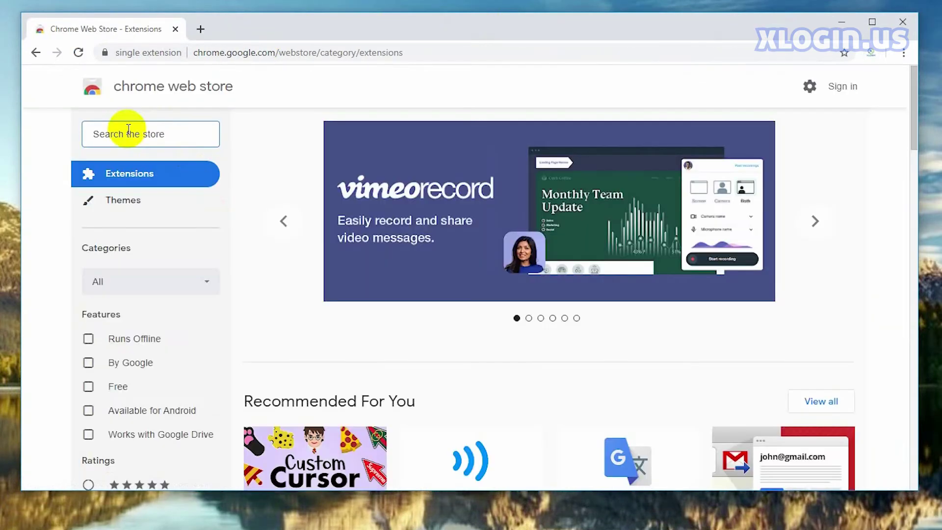
Step: Search the store for 'proxy switchy omega' and open the Proxy SwitchyOmega page
left_click(129, 129)
type("proxy")
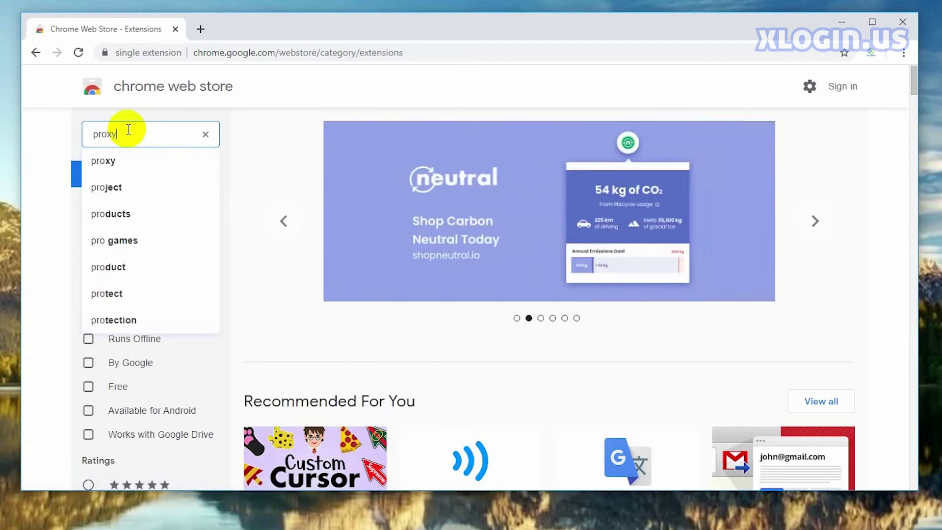
type(" swit")
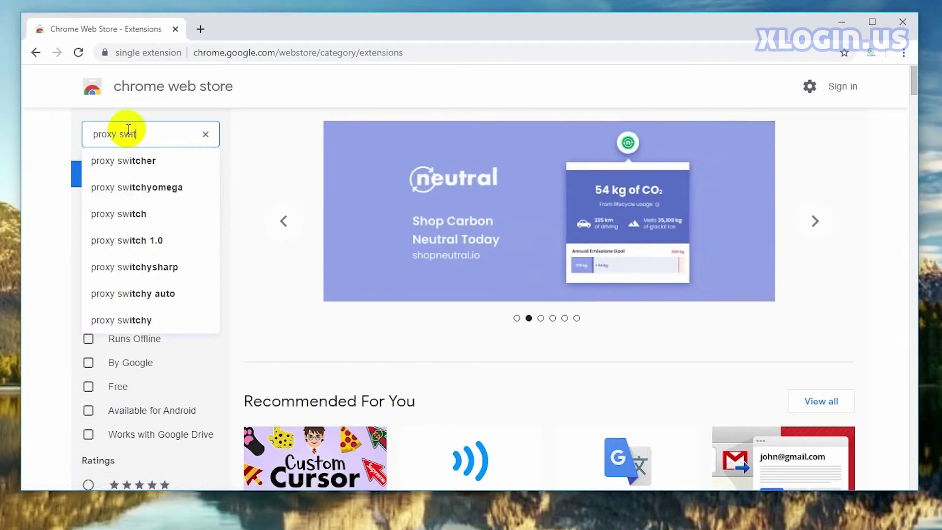
type("chy om")
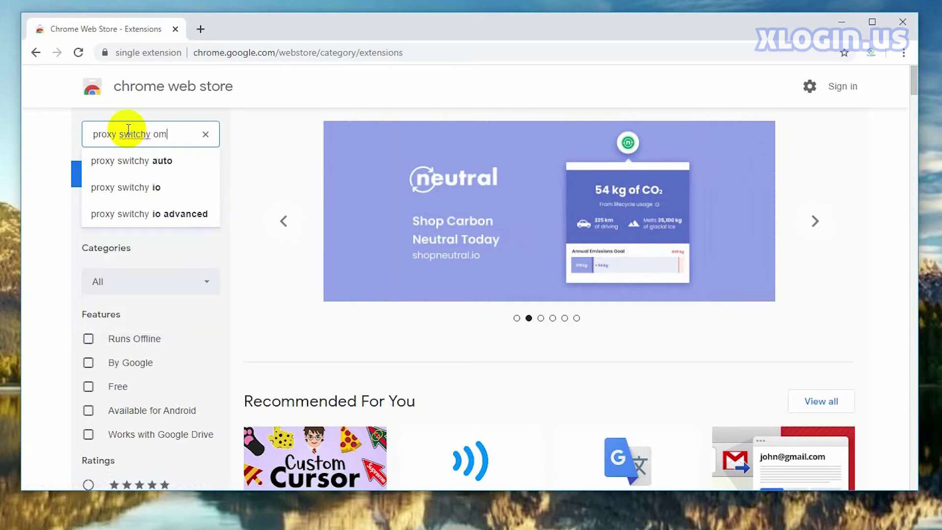
type("ega")
key("Return")
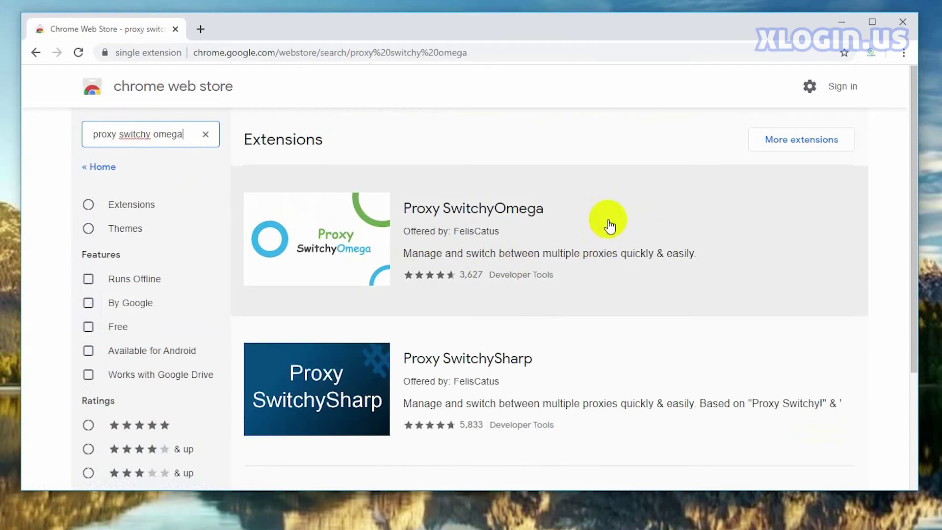
left_click(610, 227)
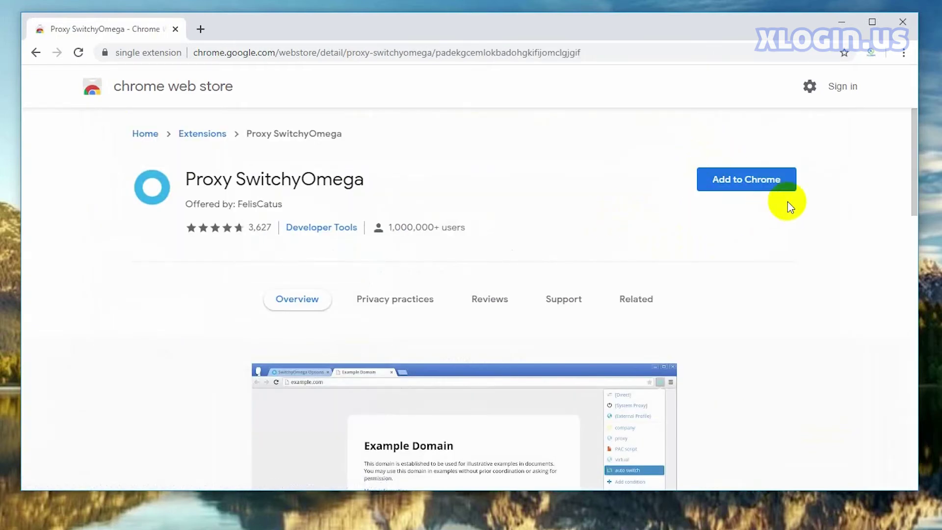
Step: Add Proxy SwitchyOmega to Chrome, skip its welcome guide, and close the browser
left_click(739, 184)
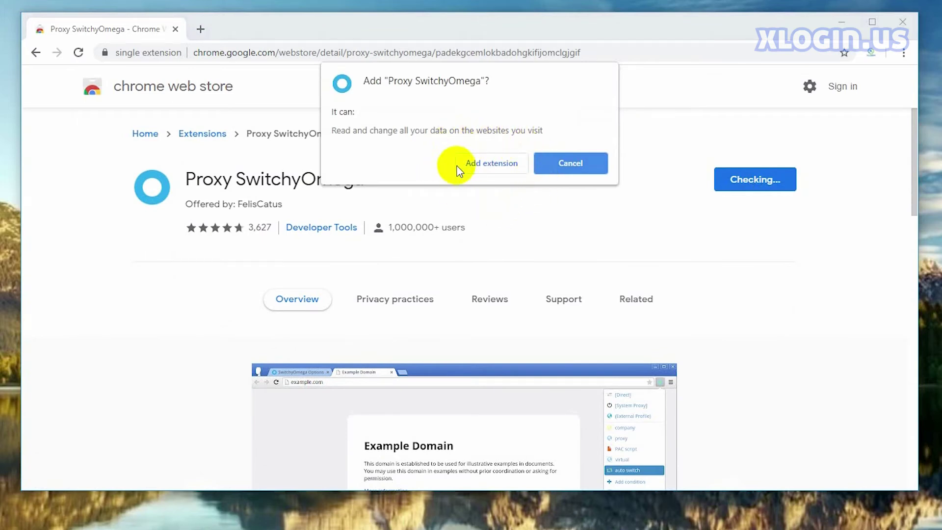
left_click(498, 172)
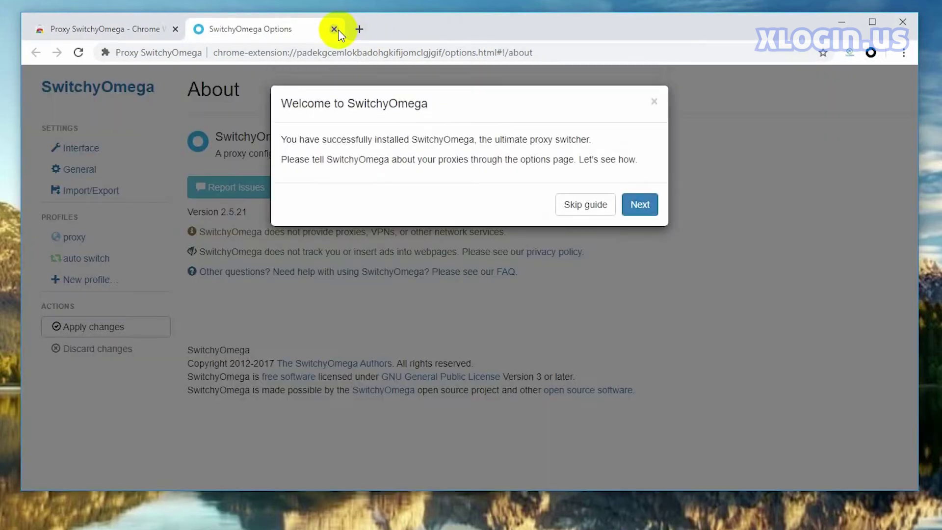
left_click(583, 204)
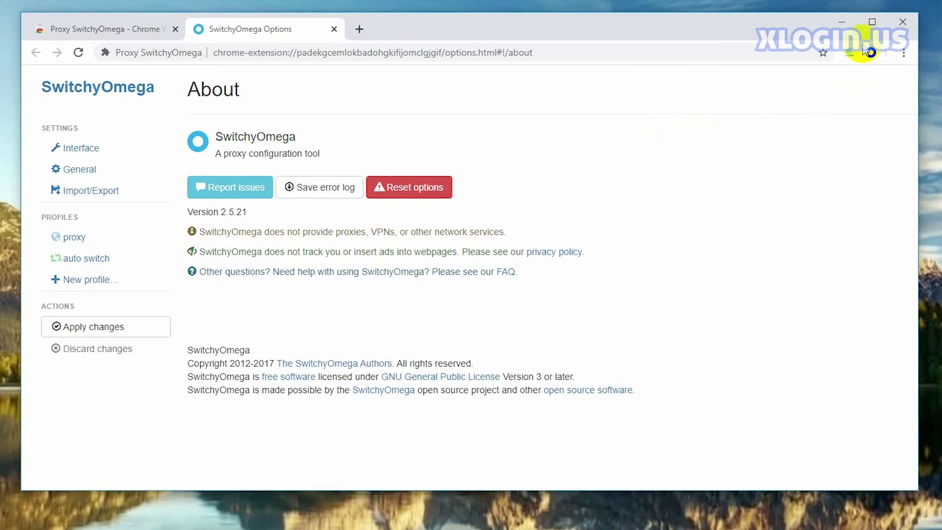
left_click(903, 21)
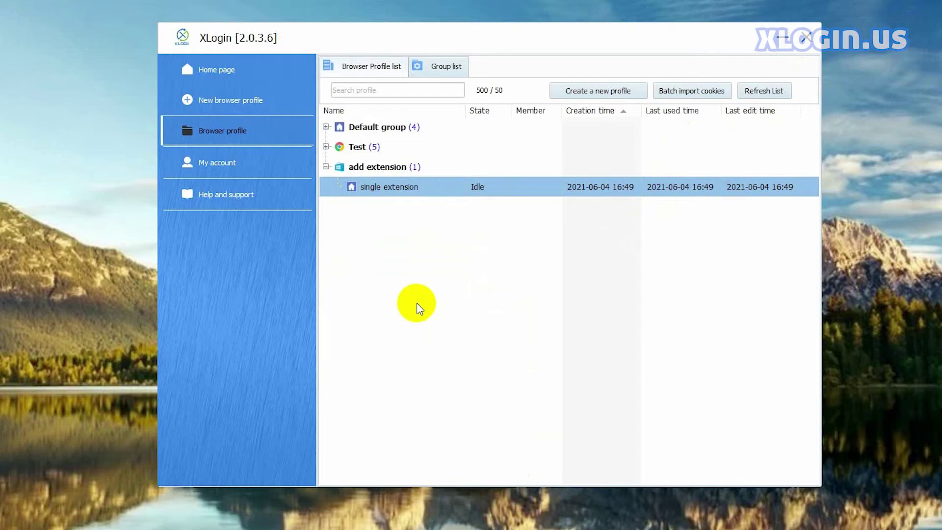
Step: Bring up the Local Disk (E:) window, then minimize it to return to XLogin
left_click(220, 527)
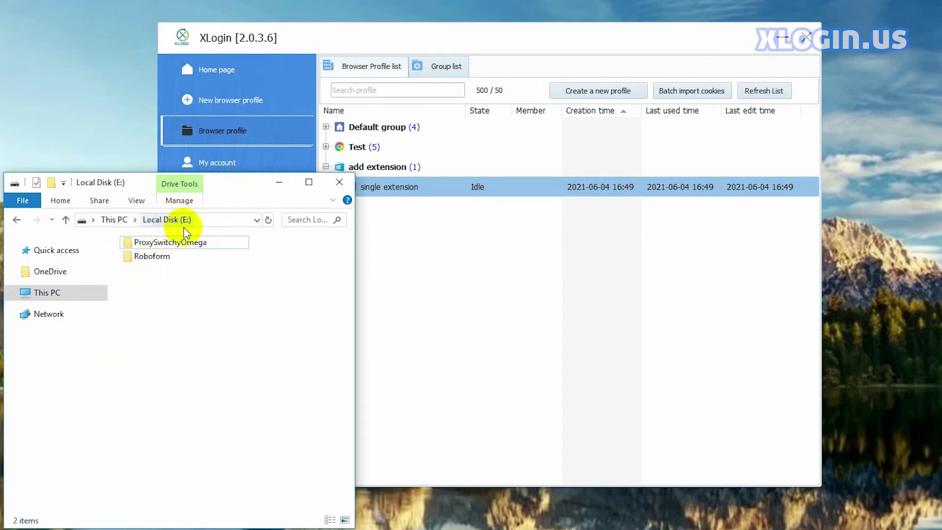
left_click(278, 183)
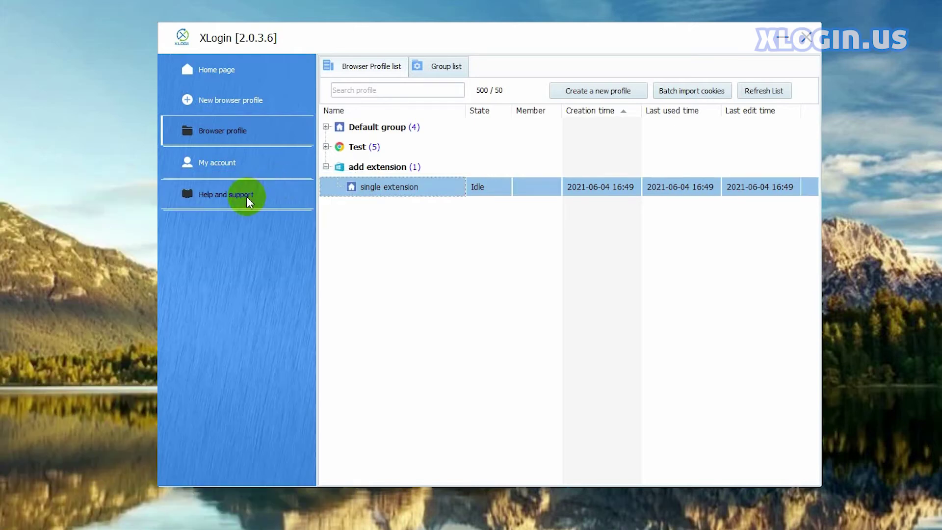
Step: Save --load-extension="E:\ProxySwitchyOmega,E:\Roboform" as the custom launch browser parameters in Preferences
left_click(219, 163)
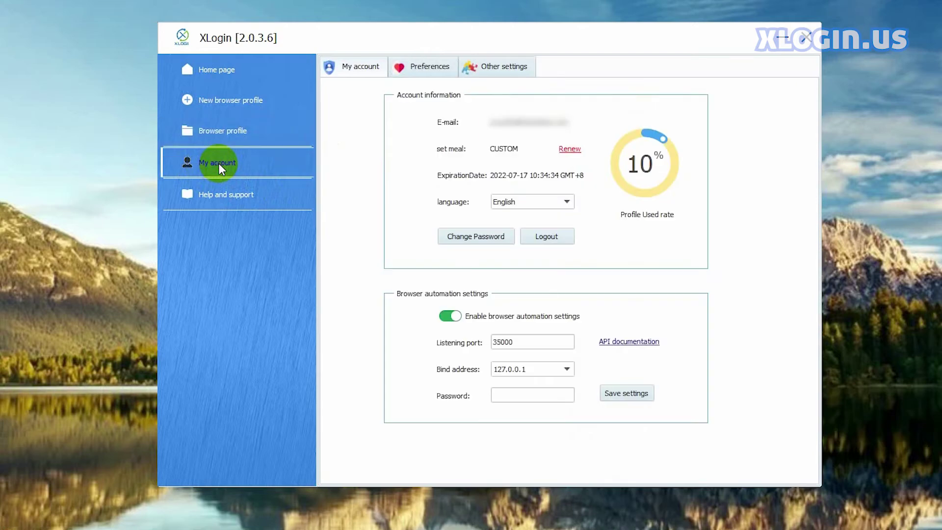
left_click(432, 68)
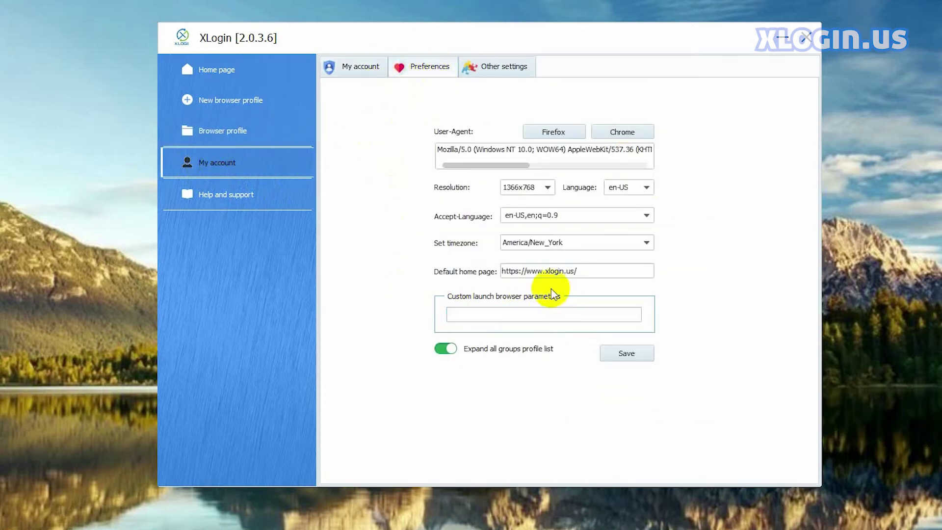
left_click(478, 312)
type("--load-extension=\"E:\\ProxySwitchyOmega,E:\\Roboform\"")
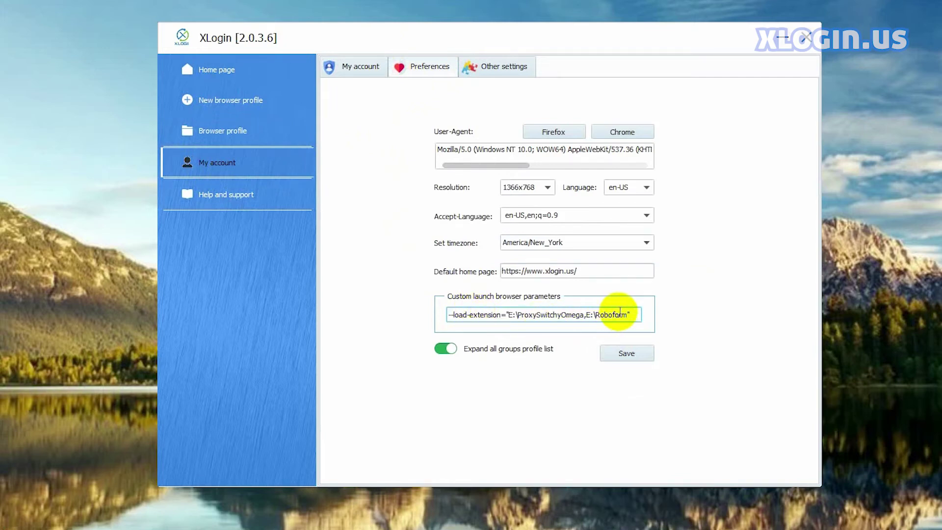
left_click_drag(633, 312, 507, 312)
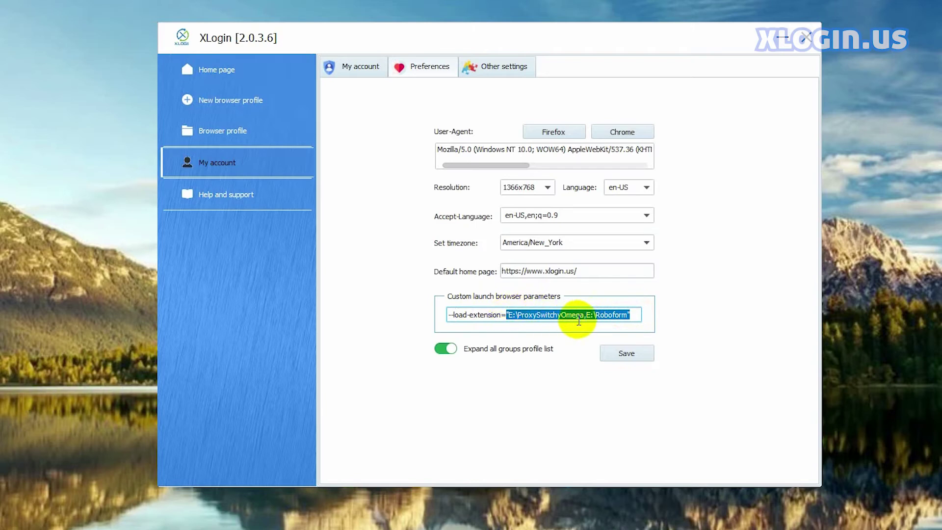
left_click(632, 315)
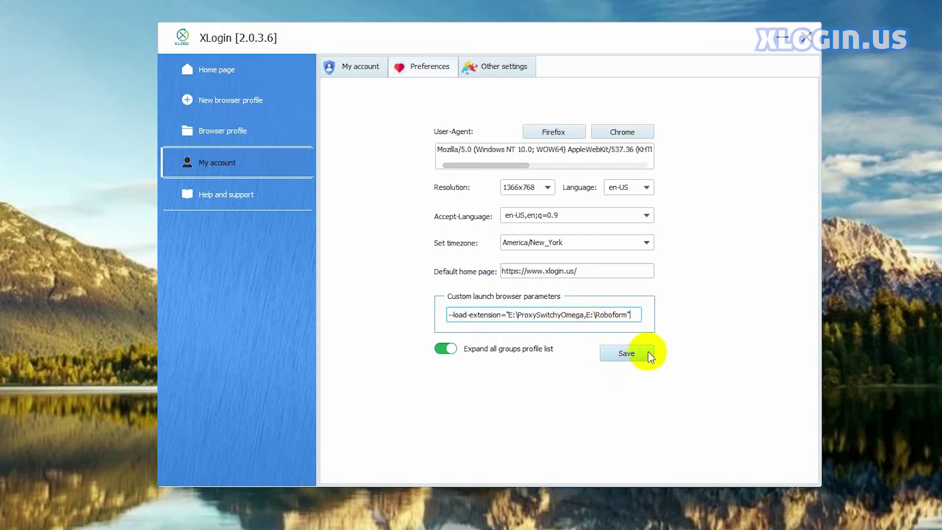
left_click(623, 353)
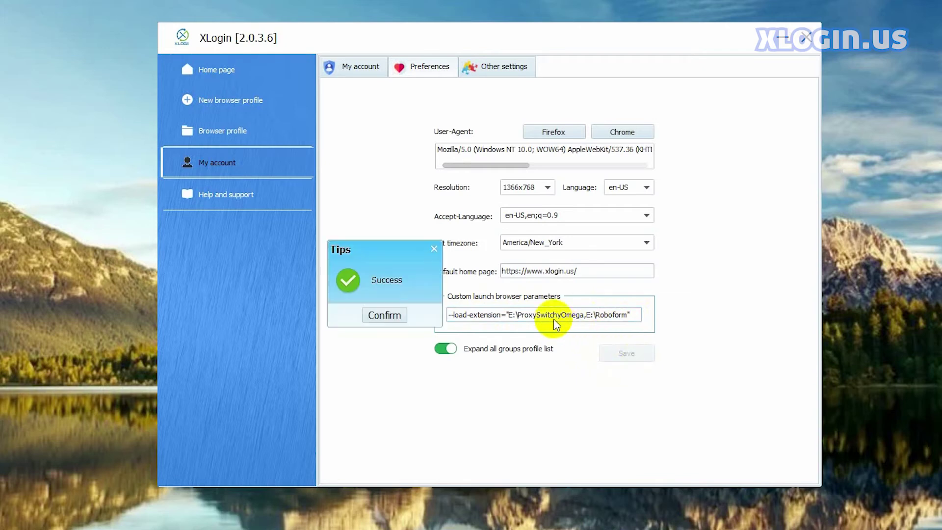
left_click(387, 316)
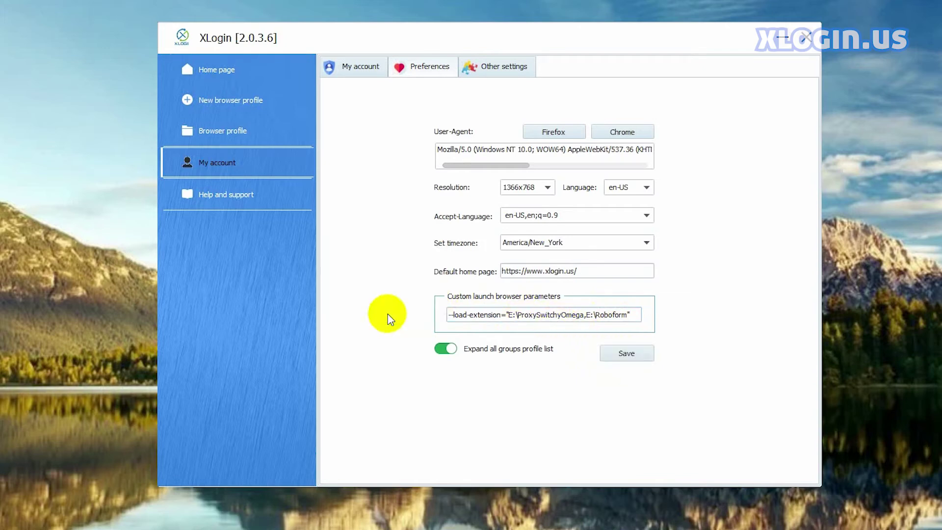
left_click(235, 99)
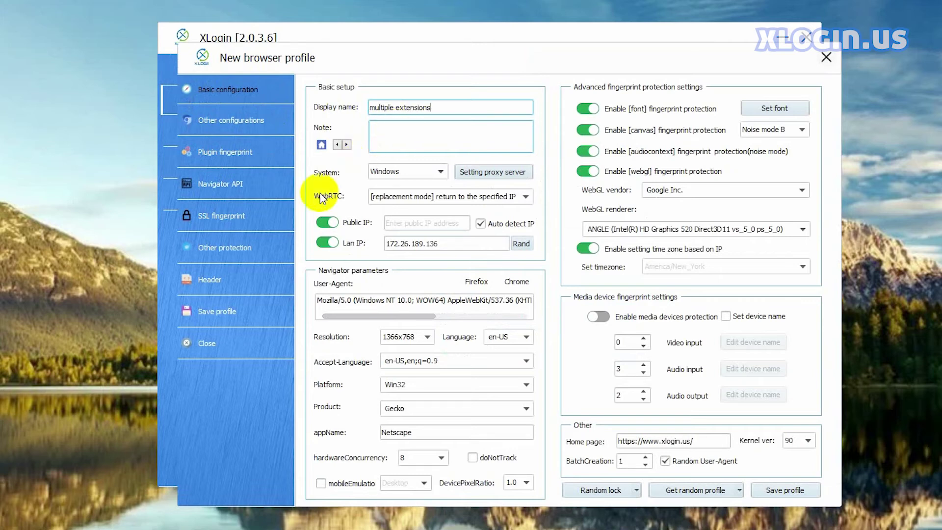
Step: Give the multiple extensions profile a generated Chrome user agent
left_click(510, 287)
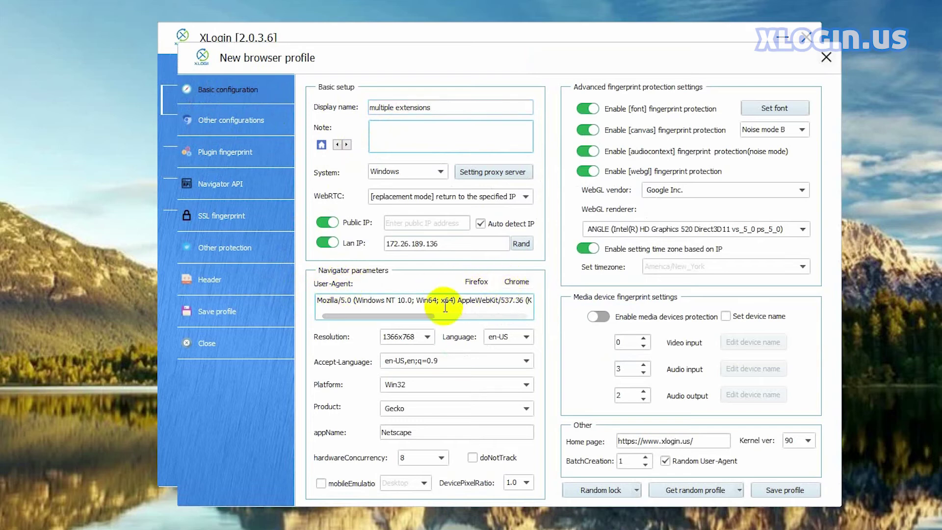
left_click_drag(432, 315, 535, 316)
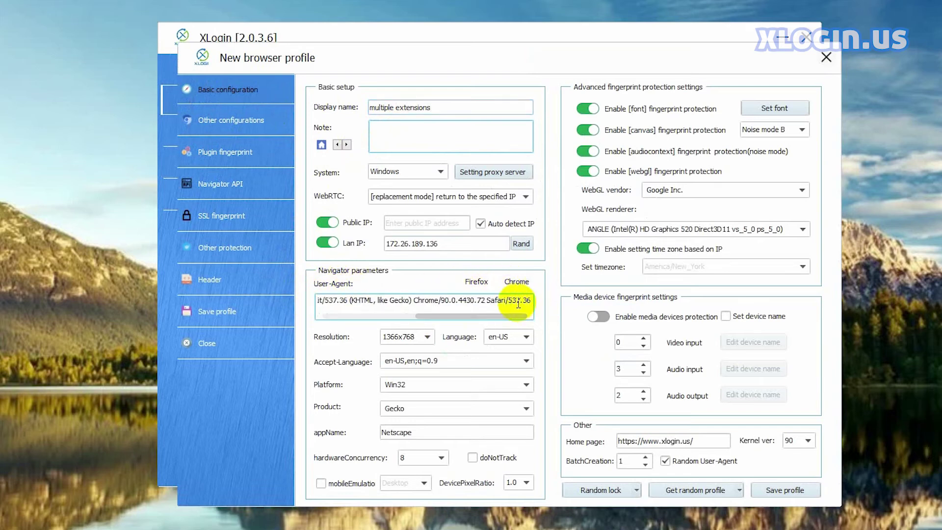
left_click(229, 119)
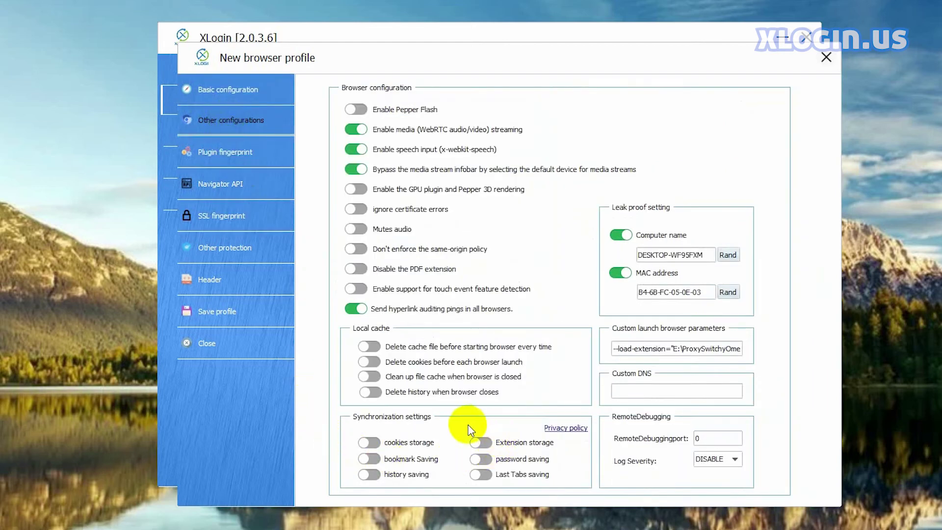
Step: Turn on the extension storage, cookies, bookmark and password sync options and save the profile
left_click(481, 442)
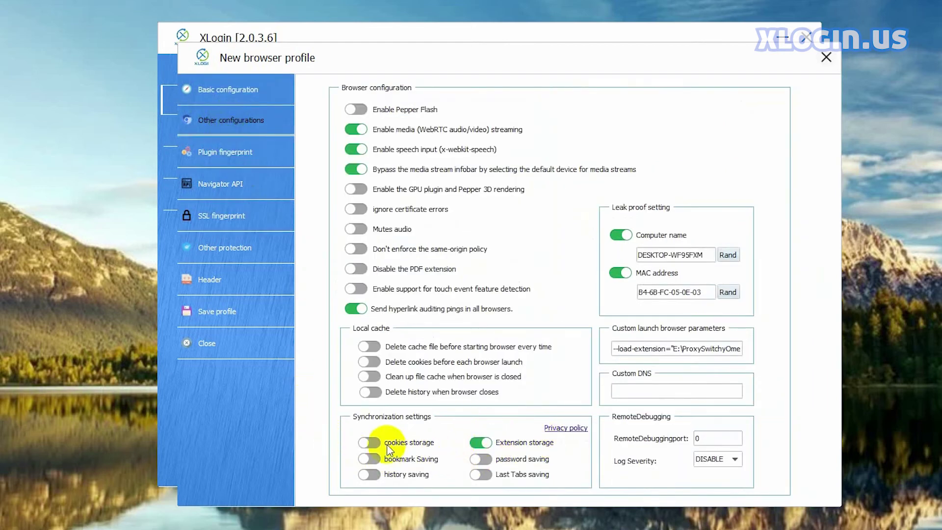
left_click(372, 442)
left_click(374, 458)
left_click(475, 458)
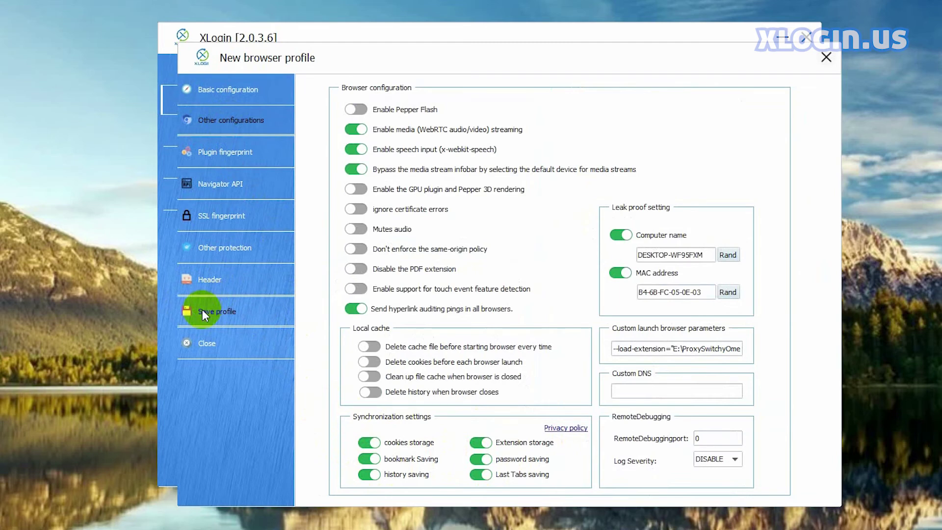
left_click(220, 314)
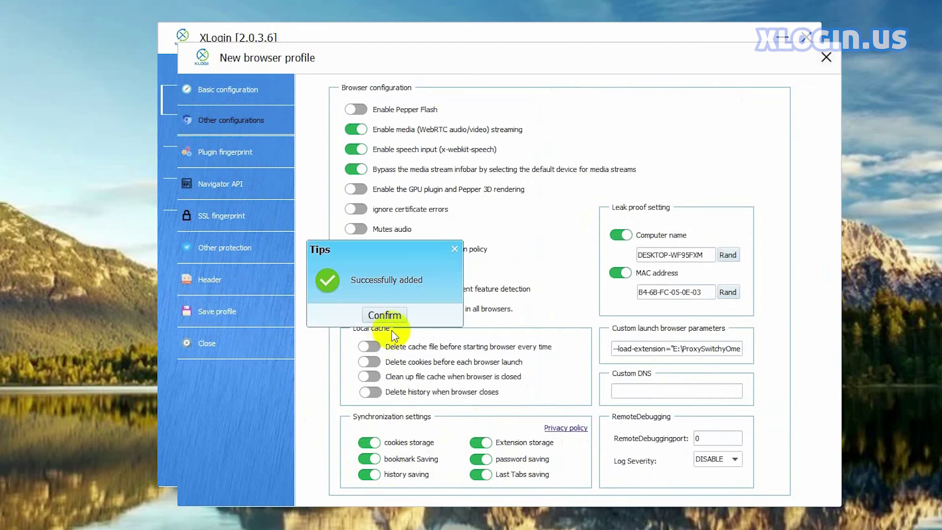
left_click(384, 317)
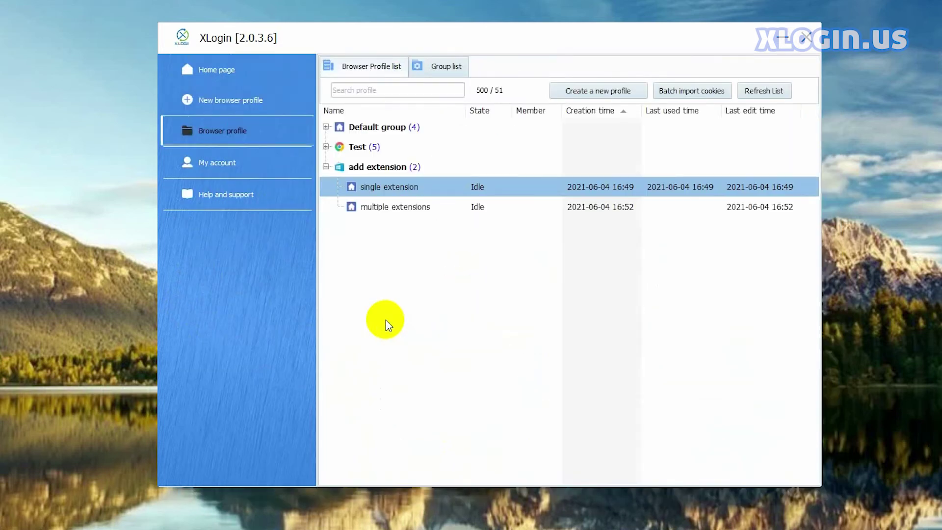
Step: Launch the multiple extensions profile, skip SwitchyOmega's welcome guide, then close its browser
left_click(460, 208)
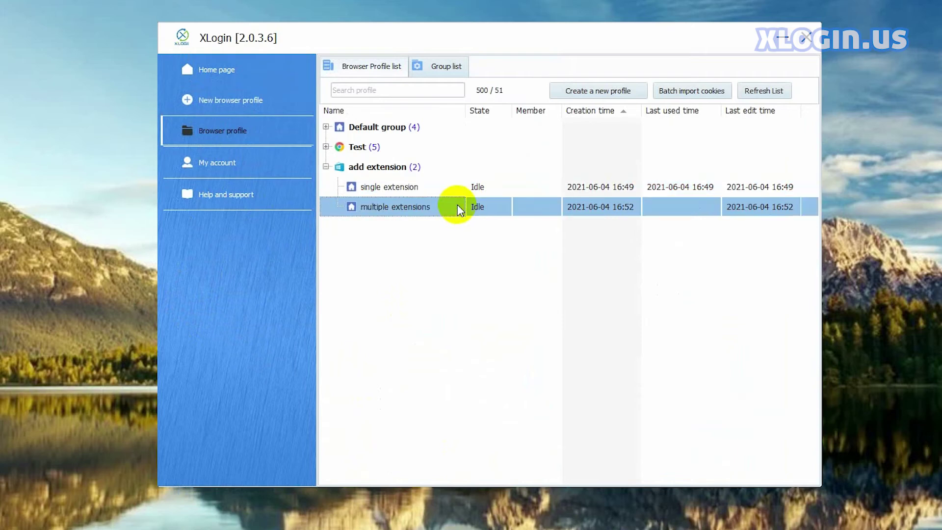
right_click(458, 206)
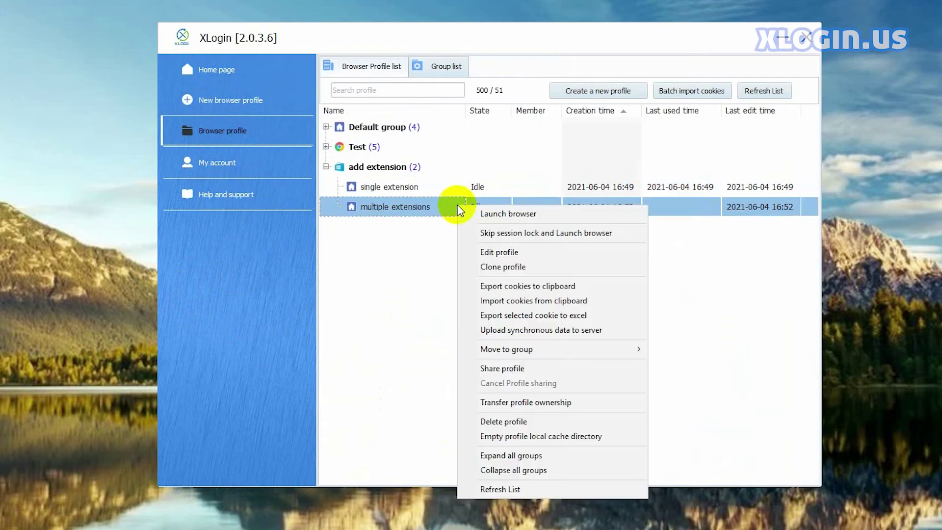
left_click(502, 217)
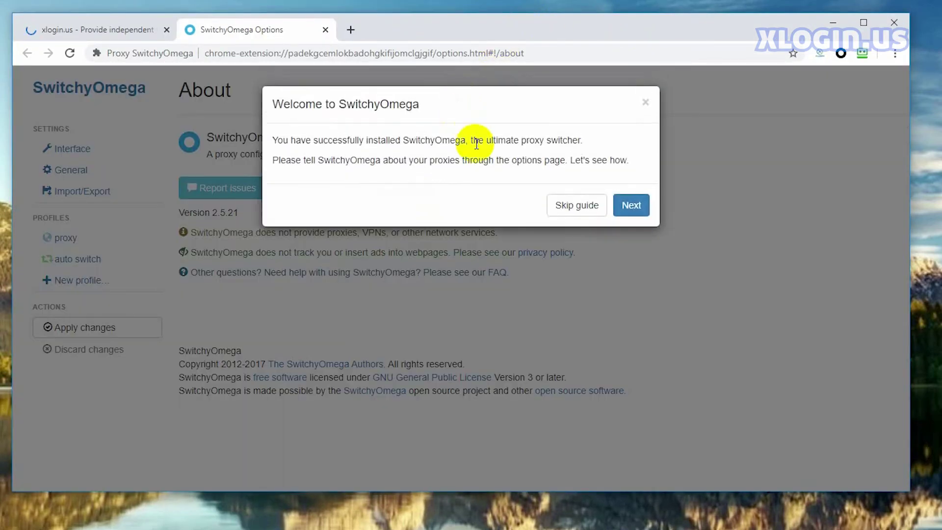
left_click(564, 205)
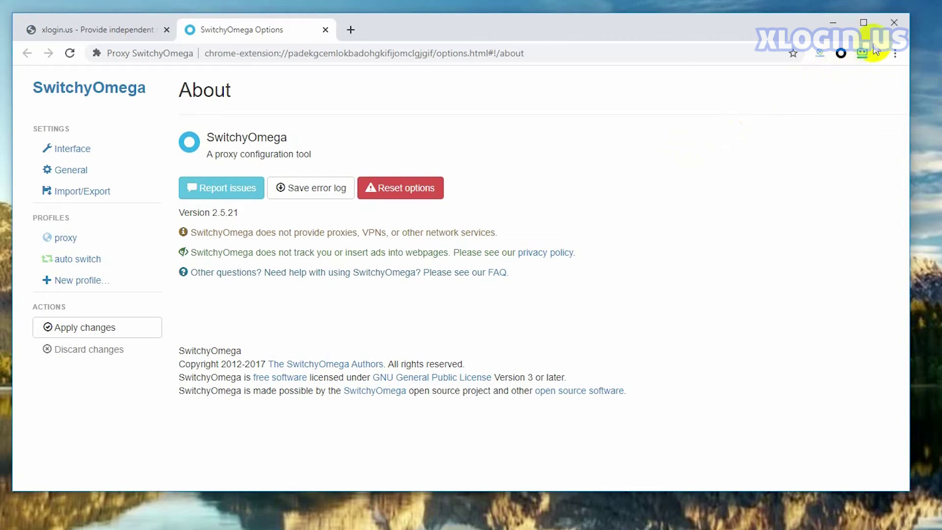
left_click(895, 22)
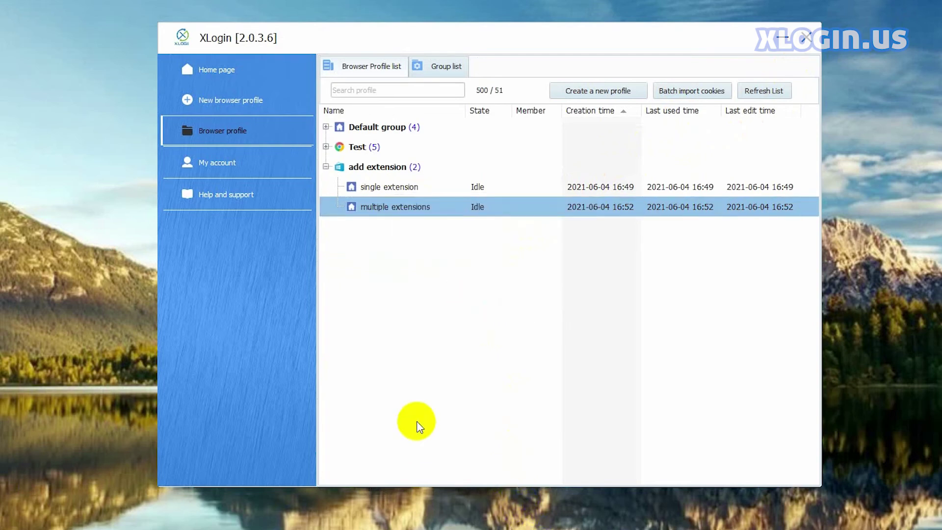
Step: Create the 'no extension added' profile with its custom launch parameters deleted and save it
left_click(426, 168)
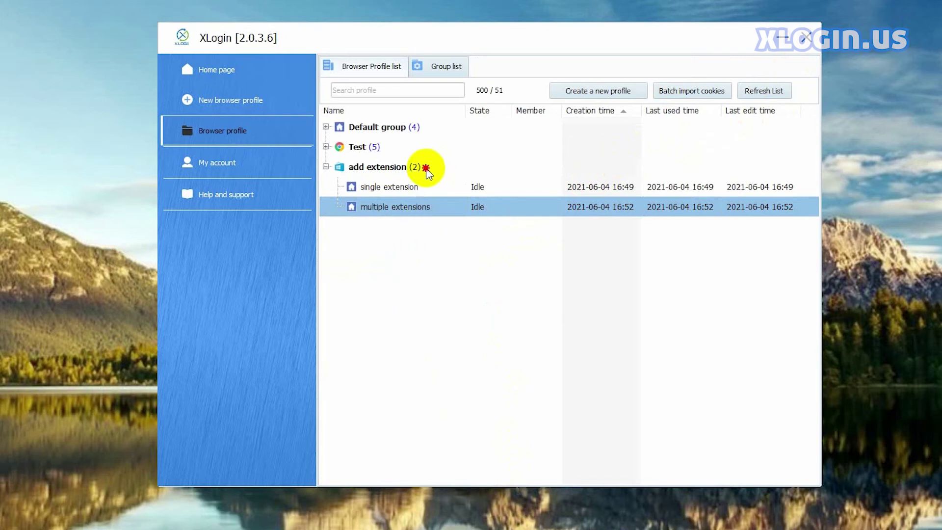
left_click(592, 93)
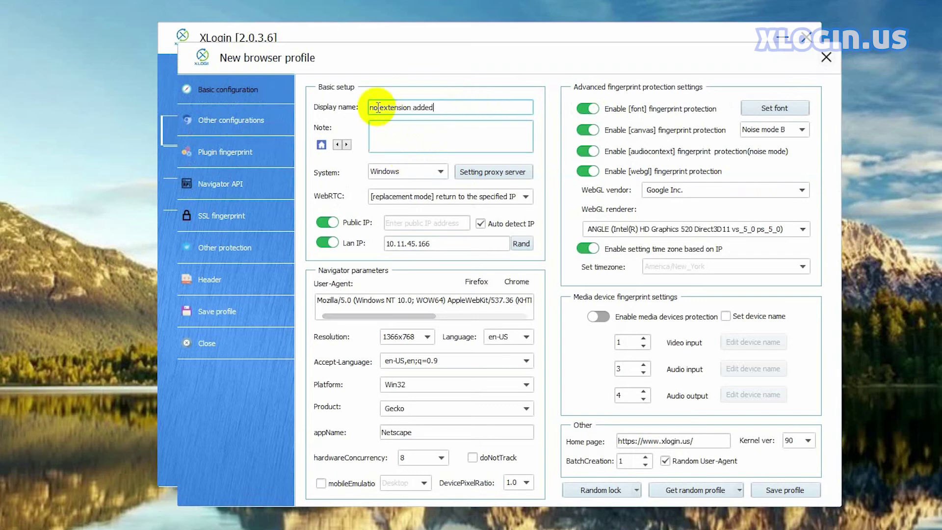
left_click(228, 121)
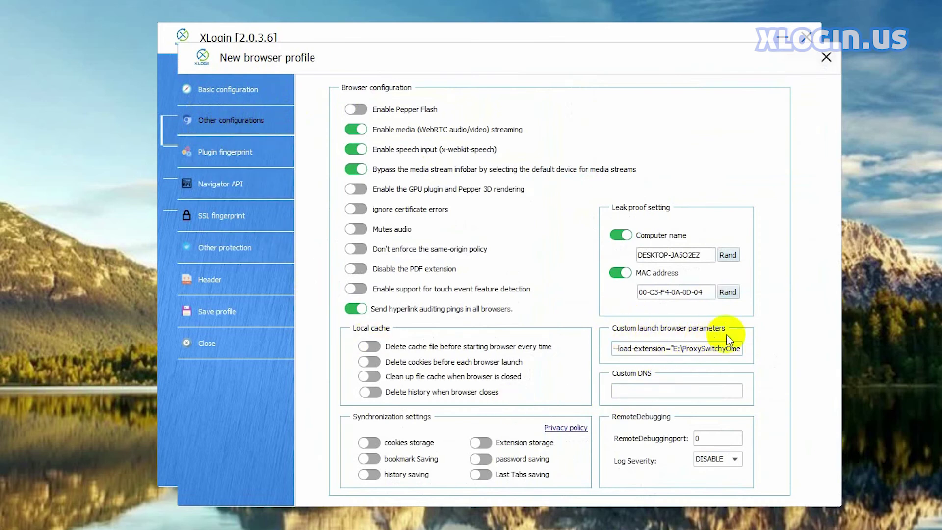
left_click_drag(614, 349, 744, 347)
key("BackSpace")
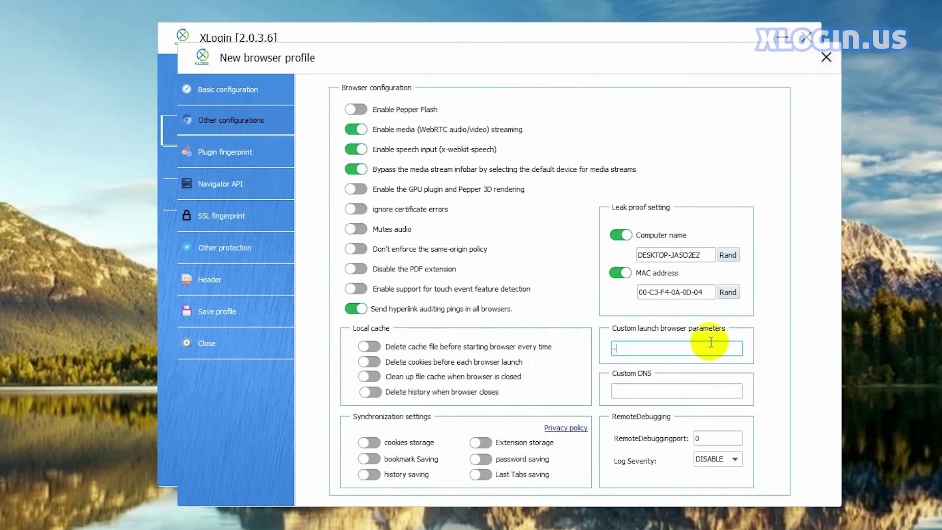
key("BackSpace")
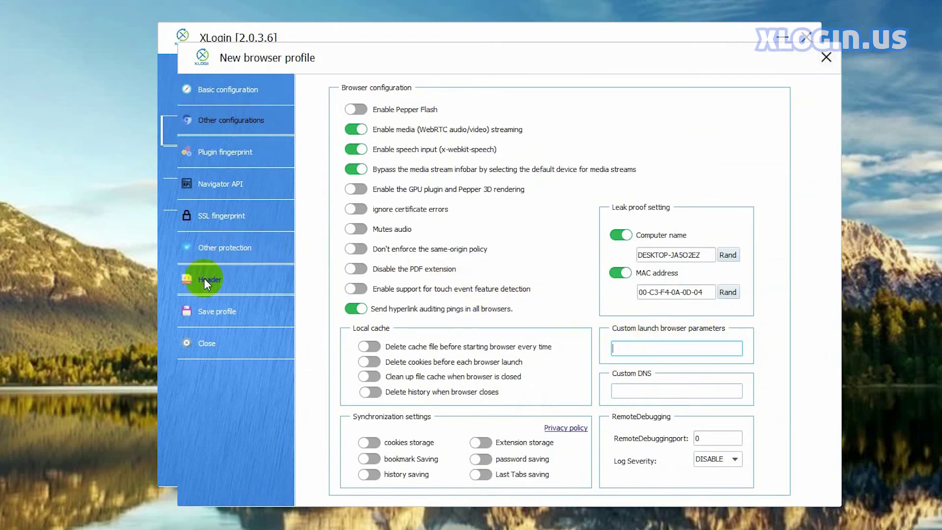
left_click(246, 311)
left_click(372, 313)
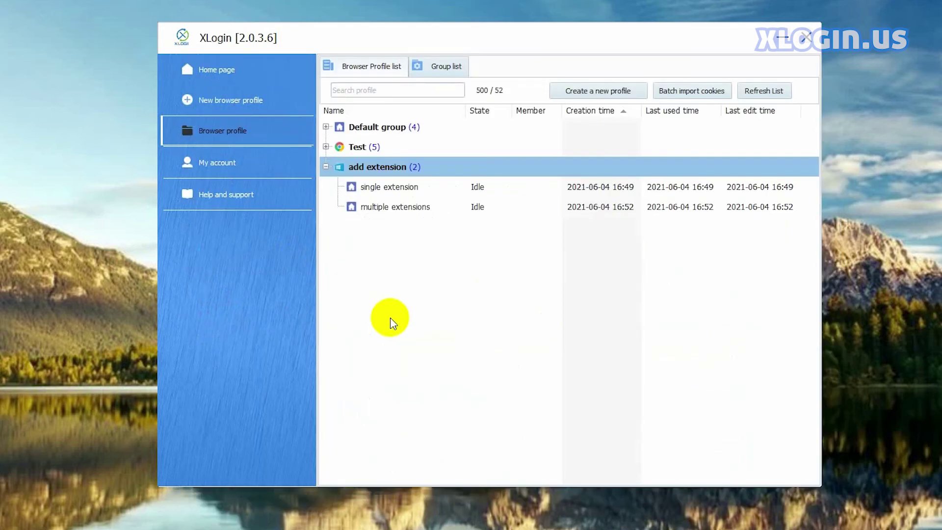
Step: Launch the 'no extension added' profile from its context menu, then close its browser window
left_click(398, 230)
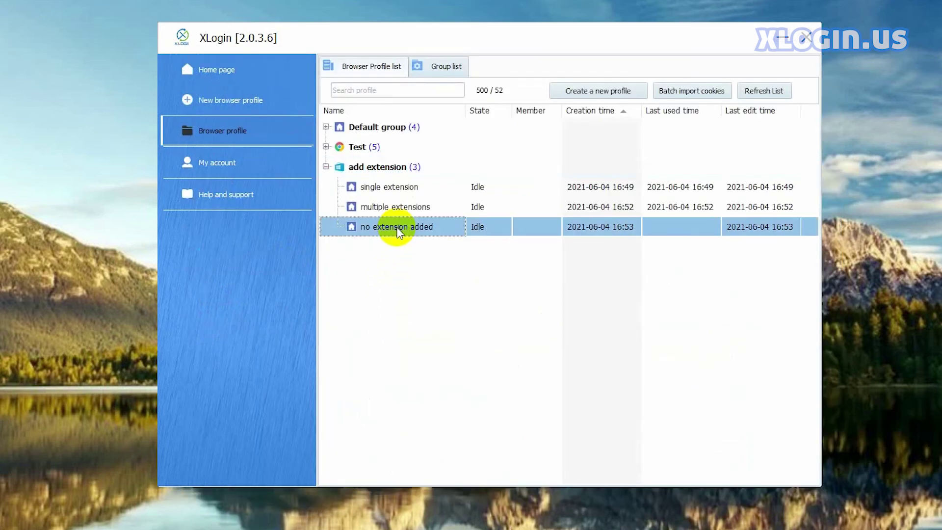
right_click(398, 230)
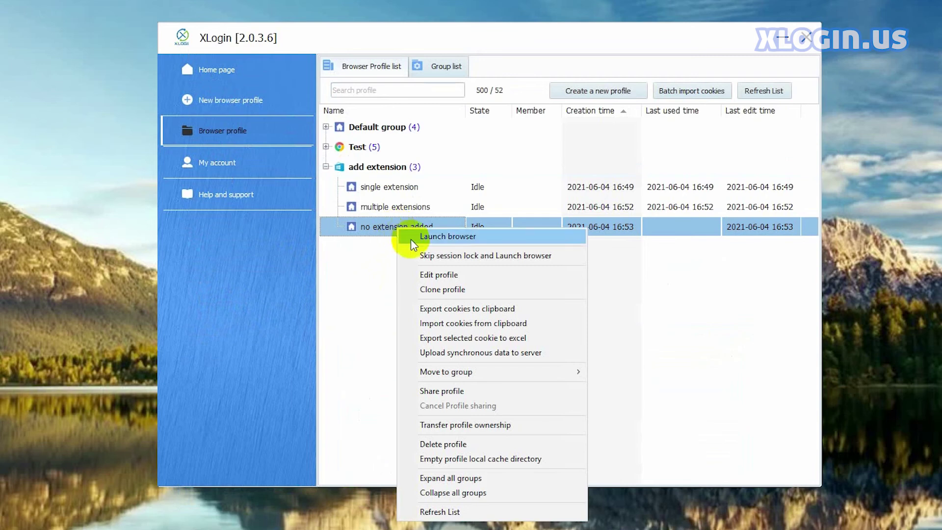
left_click(440, 240)
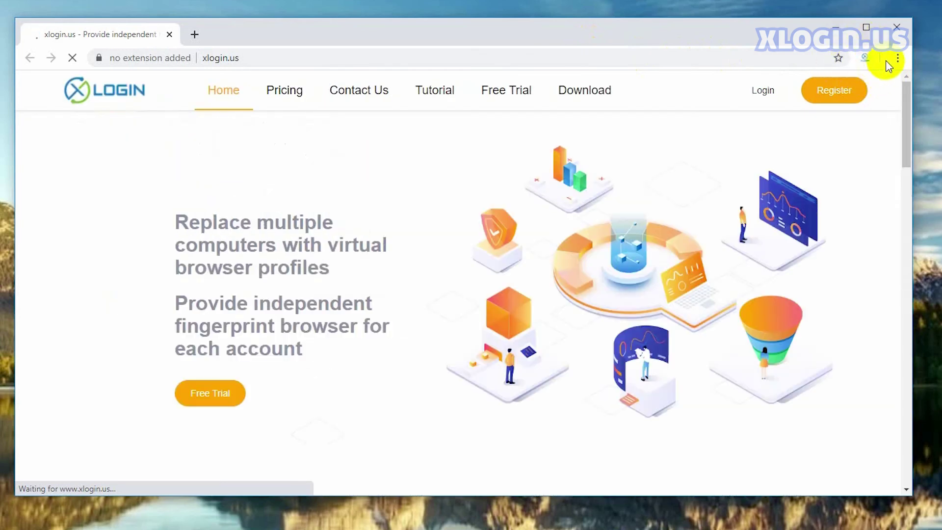
left_click(898, 36)
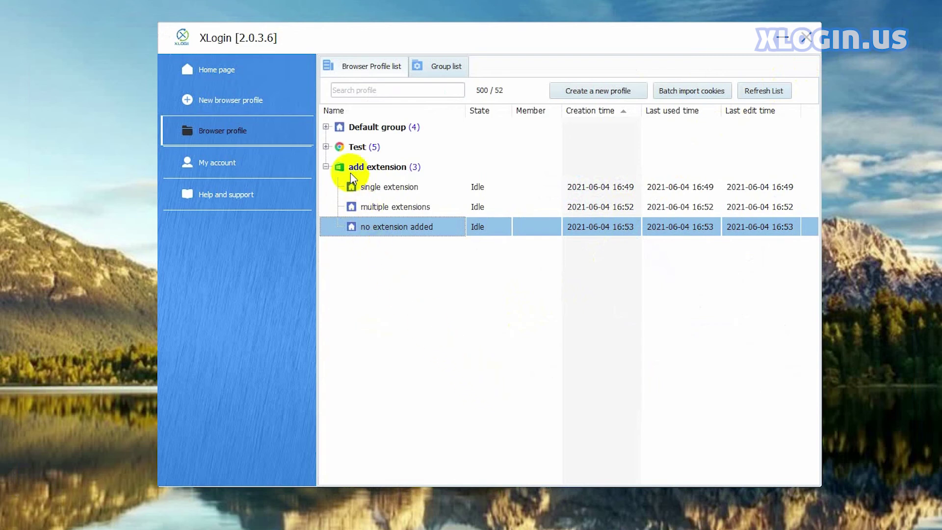
Step: Expand the Test group, launch the '1 test' profile, and close the blank browser window
left_click(327, 147)
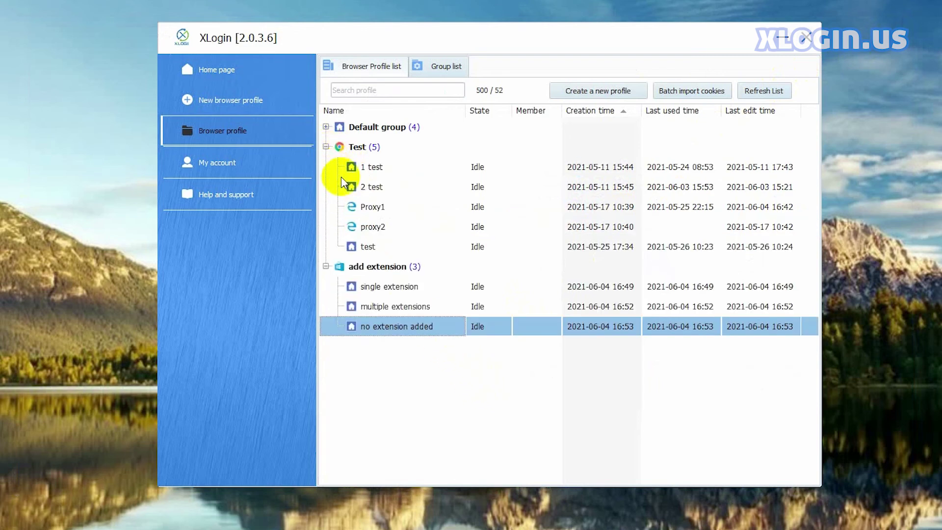
left_click(386, 167)
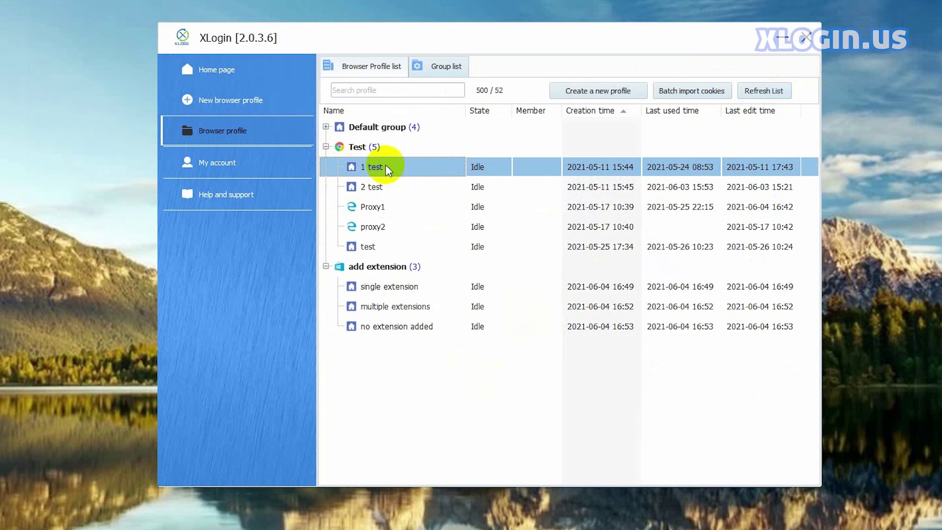
right_click(385, 167)
left_click(439, 175)
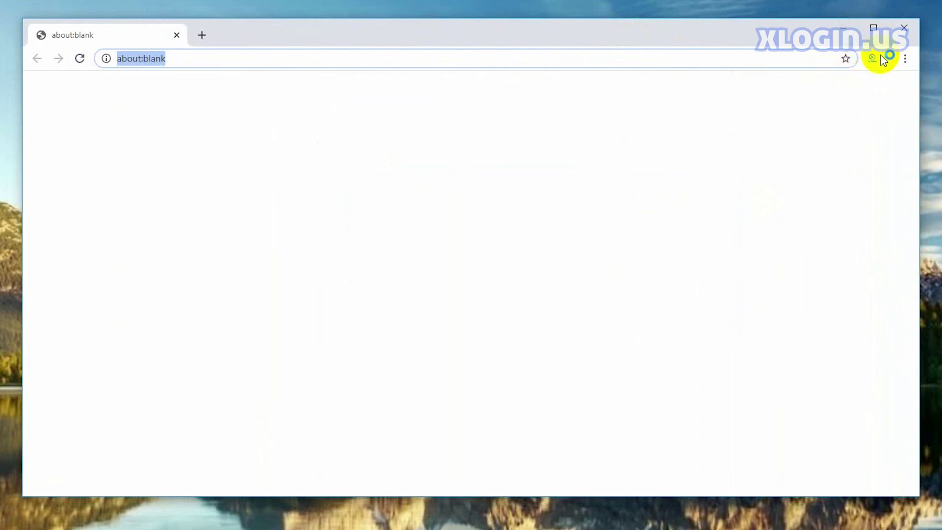
left_click(905, 28)
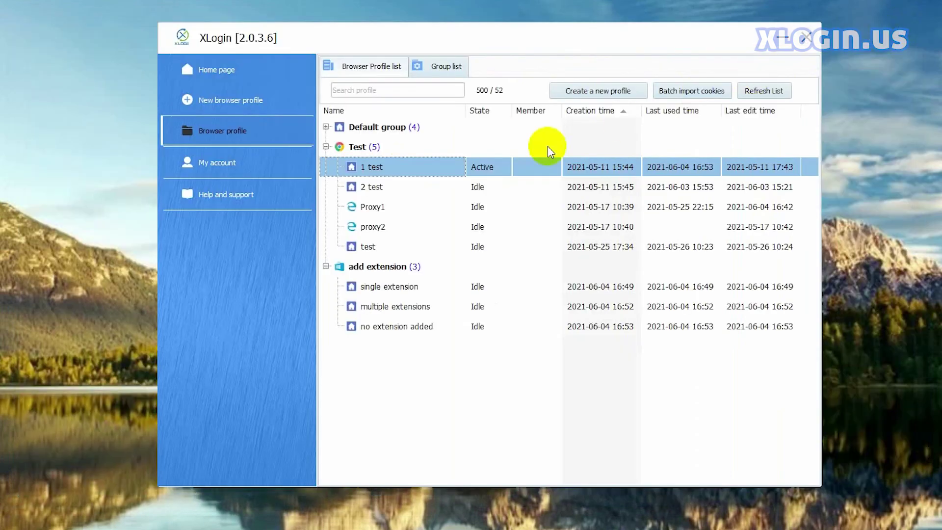
Step: Paste --load-extension parameters for E:\ProxySwitchyOmega and E:\Roboform into '1 test' custom launch parameters, then save
right_click(441, 164)
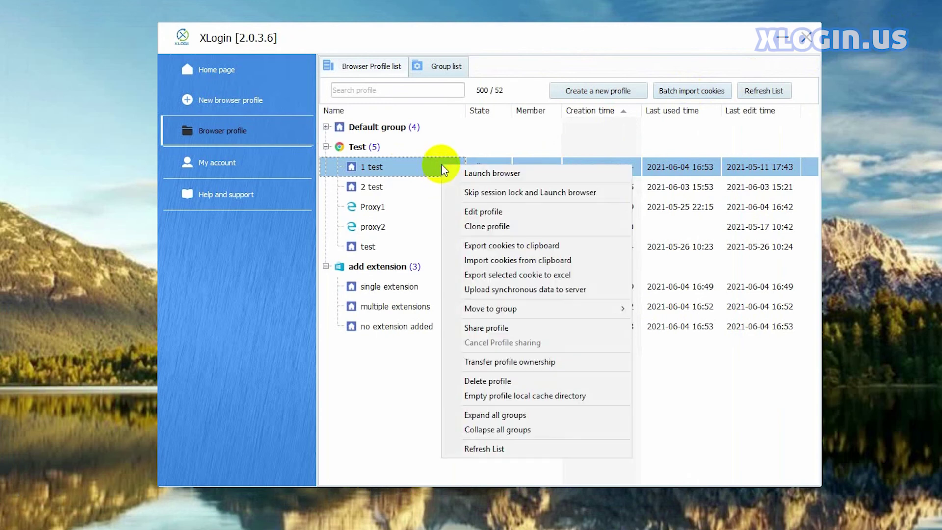
left_click(479, 212)
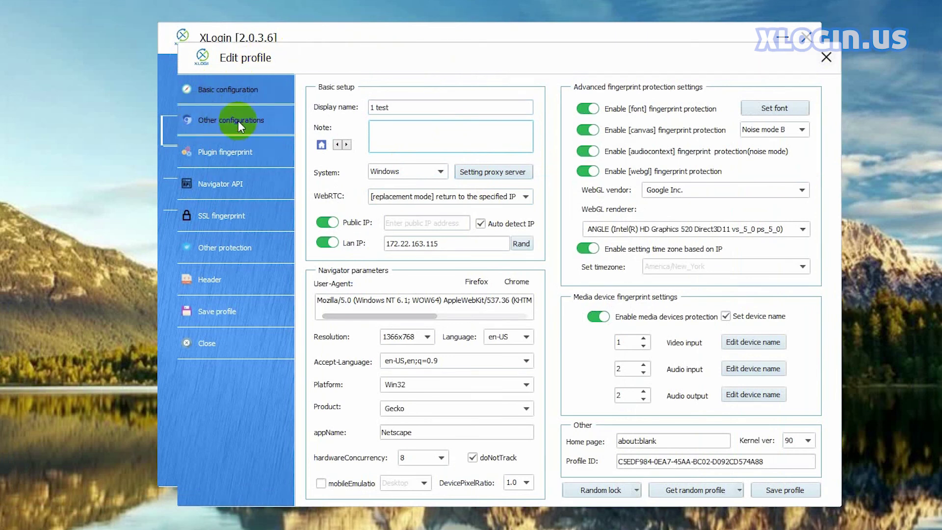
left_click(250, 124)
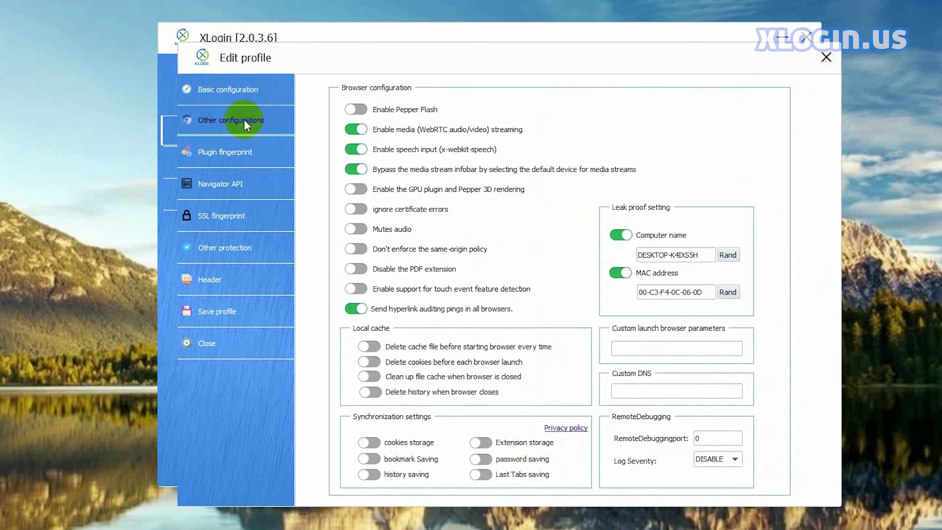
left_click(626, 350)
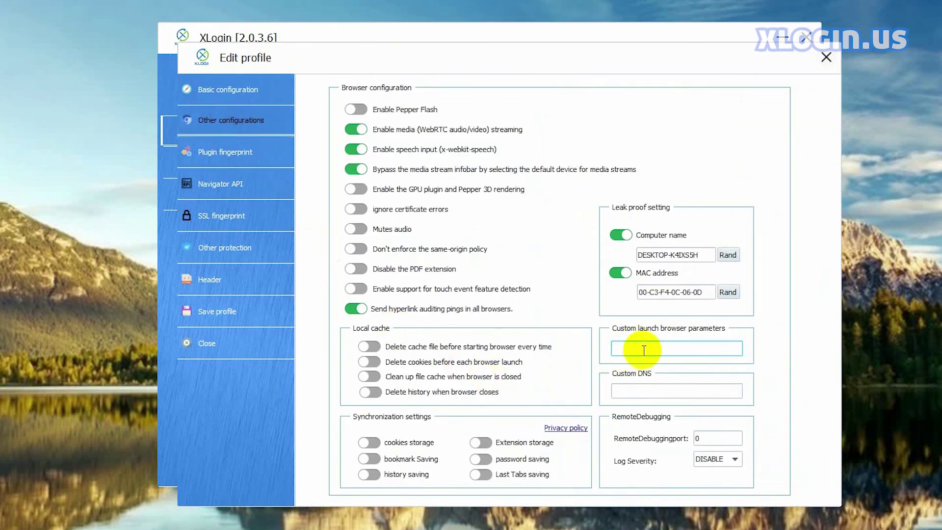
type("\"E:\\ProxySwitchyOmega,E:\\Roboform\"")
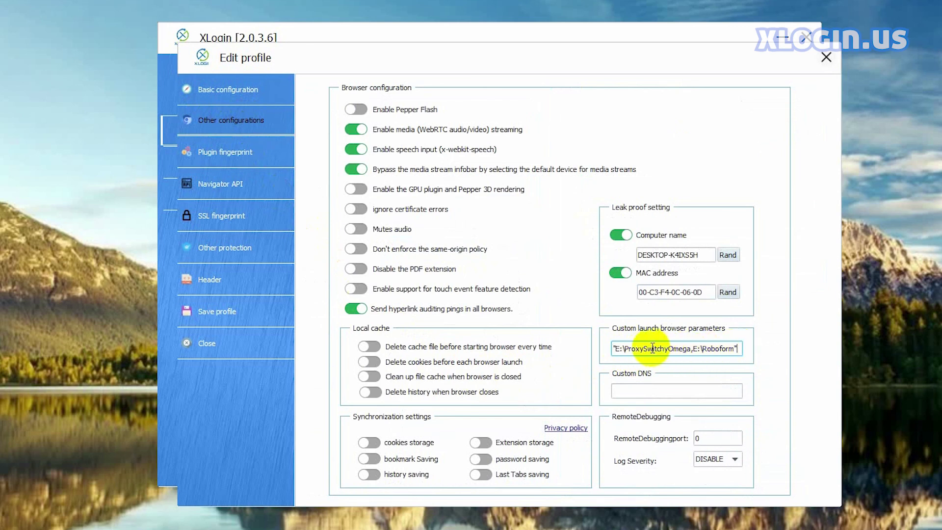
left_click(222, 311)
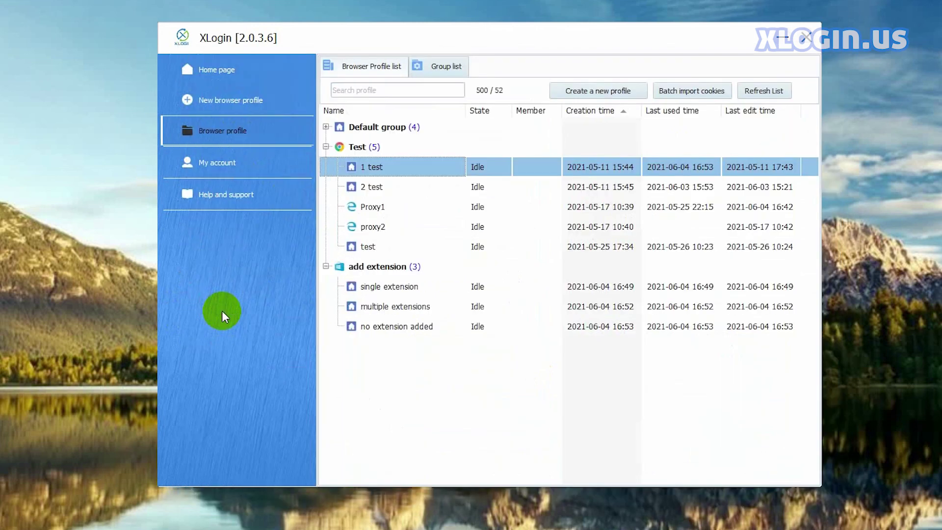
Step: Relaunch '1 test', skip the SwitchyOmega welcome guide, and close the browser
right_click(446, 170)
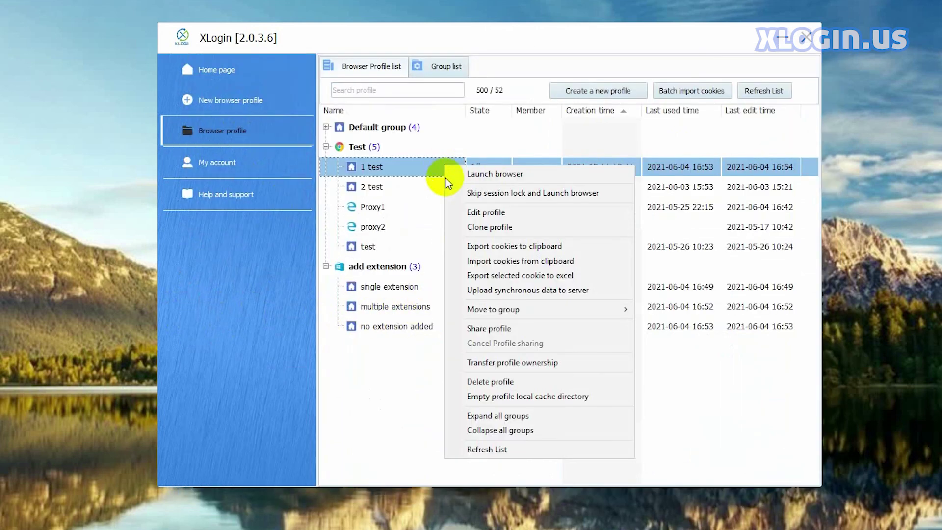
left_click(493, 174)
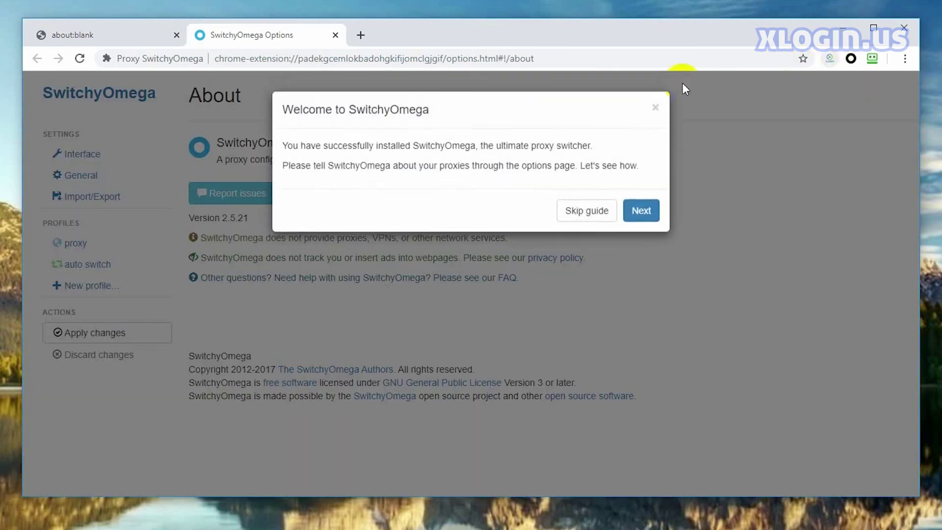
left_click(577, 211)
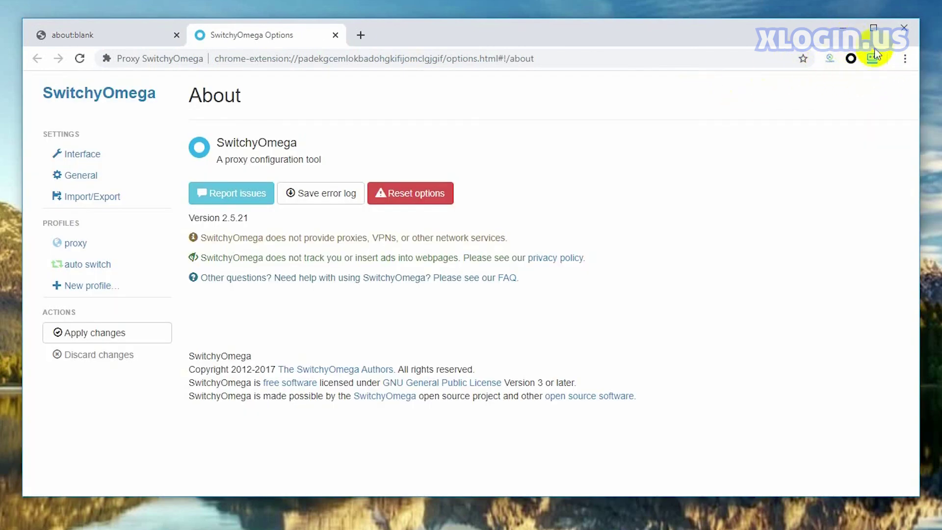
left_click(904, 28)
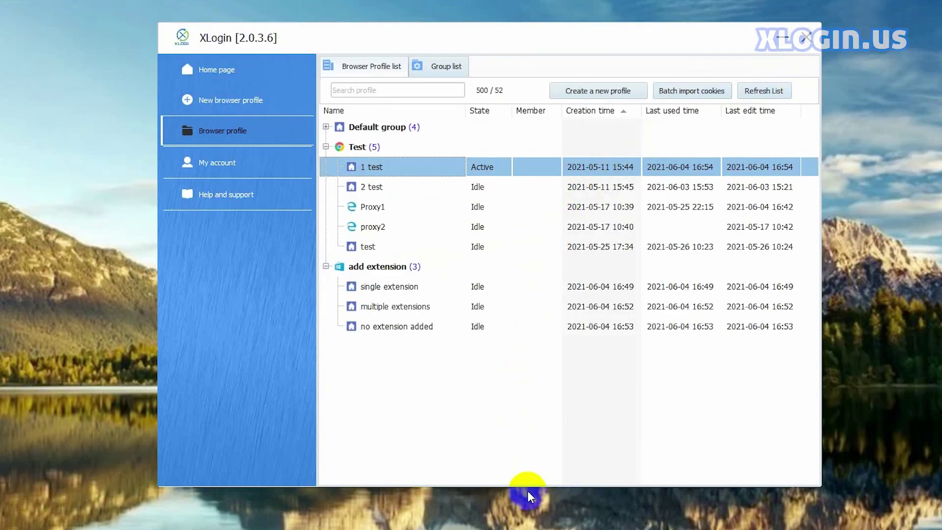
left_click(493, 407)
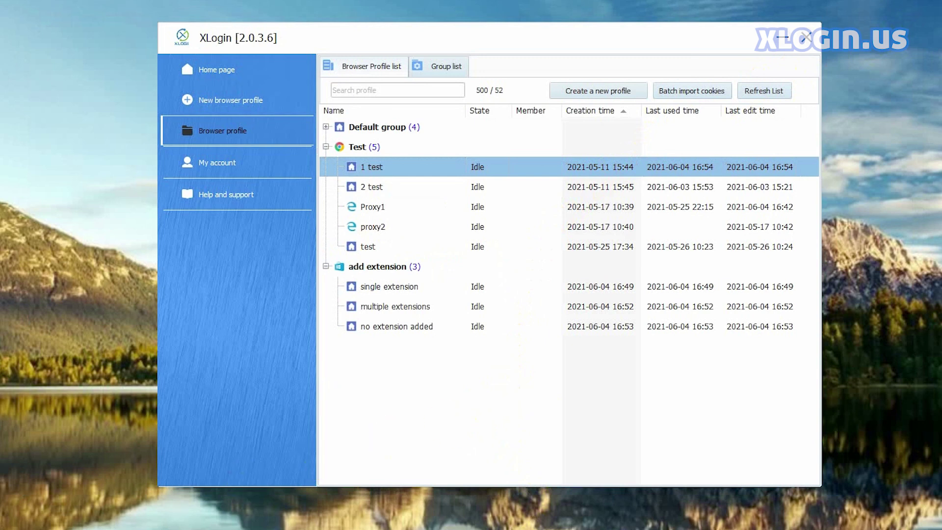
Step: Switch to File Explorer on Local Disk (E:) showing the ProxySwitchyOmega and Roboform folders
key("alt+Tab")
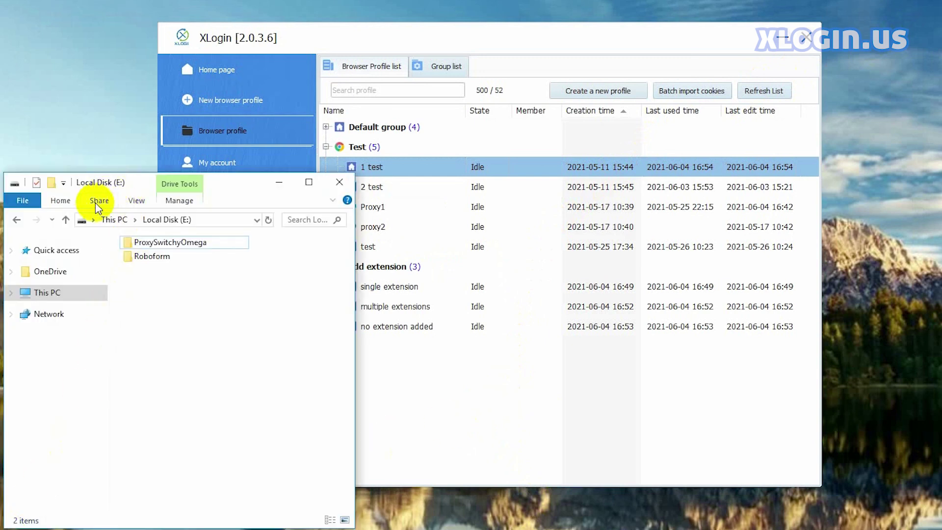